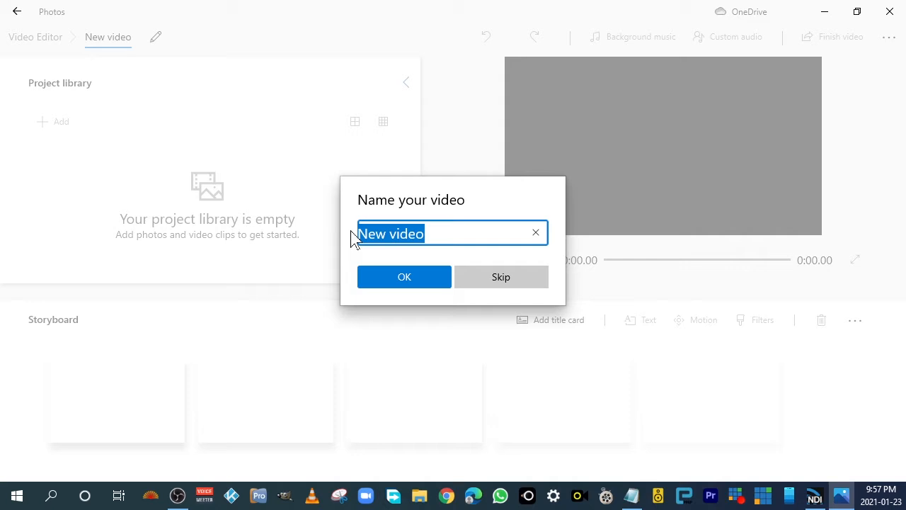
Step: Name the new video project "Working Girl 1" and confirm it
{"action": "type", "text": "W"}
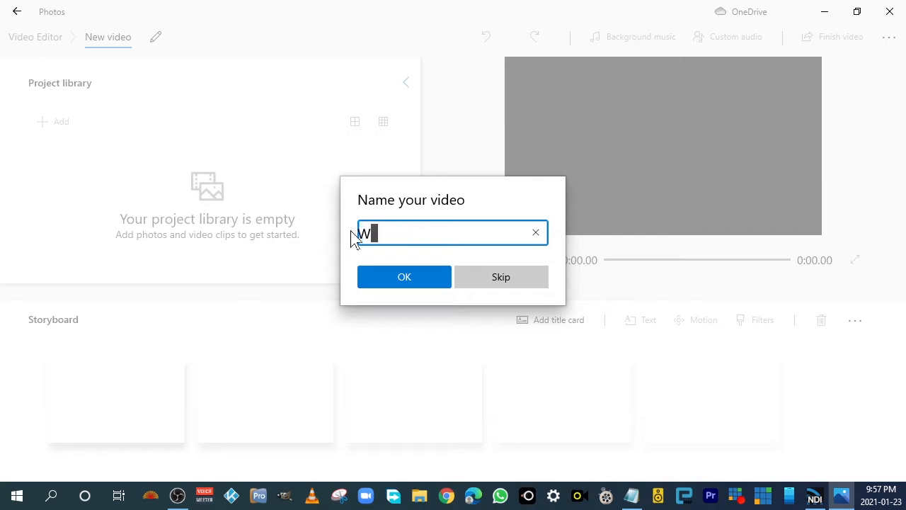
{"action": "type", "text": "orking Girl 1"}
{"action": "left_click", "coordinate": [415, 278]}
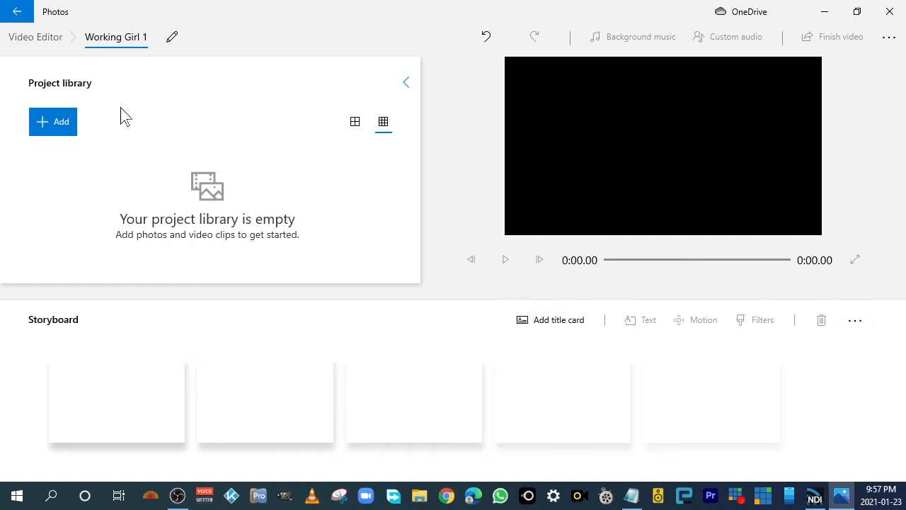
Step: Start adding media from this PC and browse to the CLIPS folder inside WINDOWS MOVIE-MAKER
{"action": "left_click", "coordinate": [56, 129]}
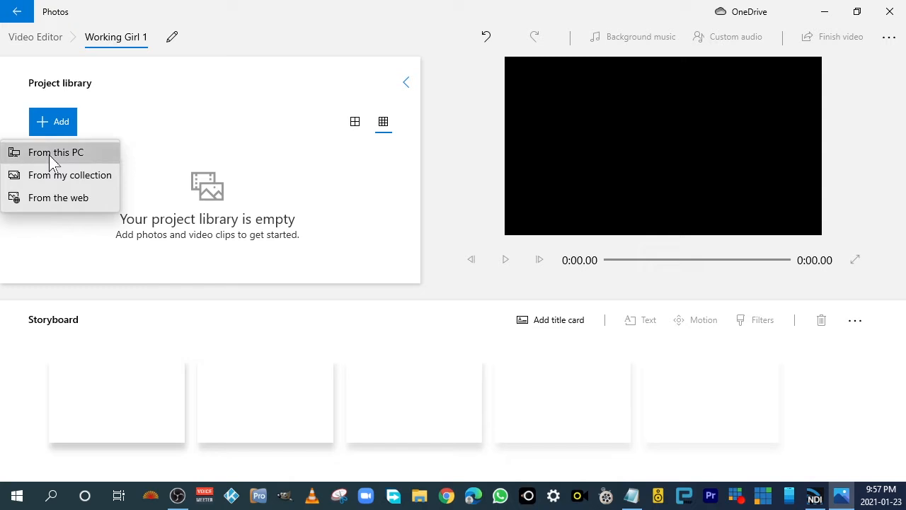
{"action": "left_click", "coordinate": [51, 158]}
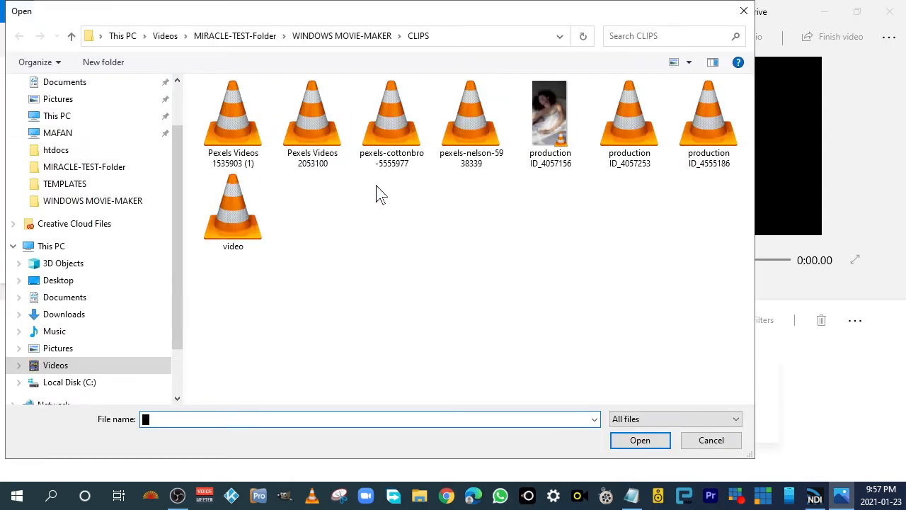
{"action": "left_click", "coordinate": [78, 200]}
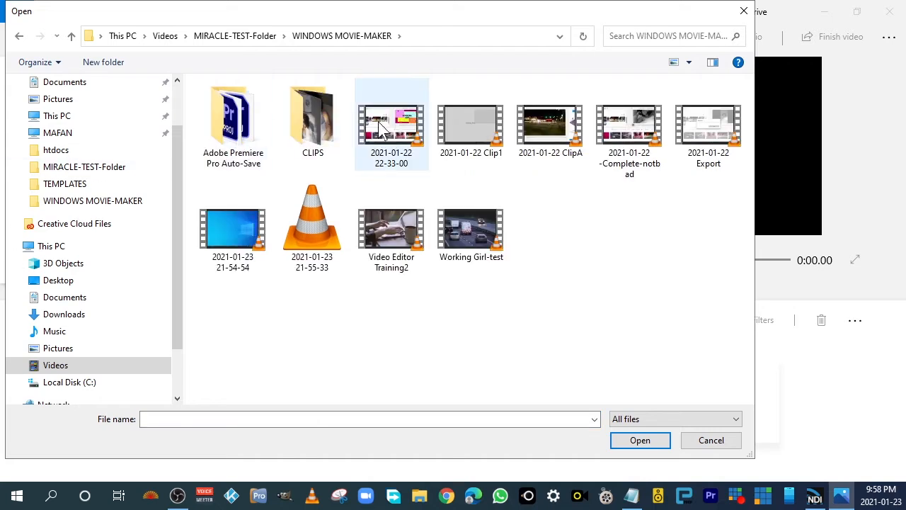
{"action": "double_click", "coordinate": [310, 117]}
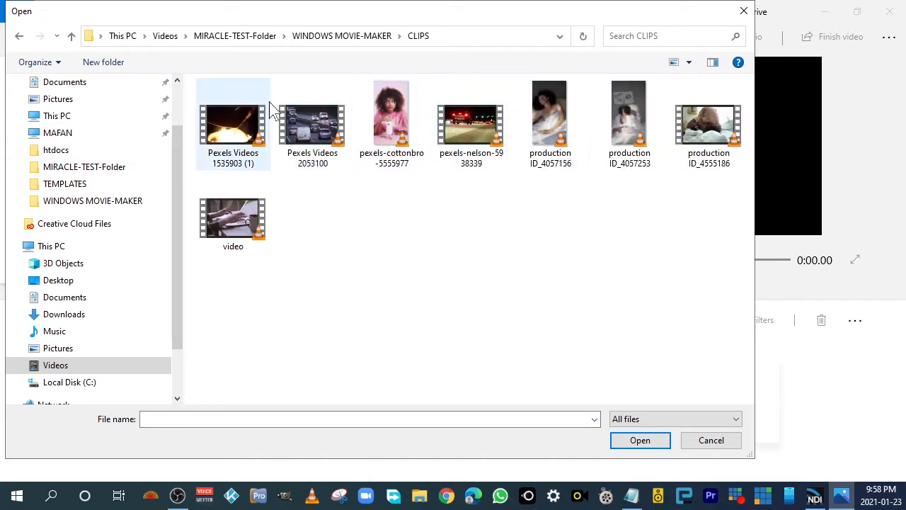
{"action": "left_click", "coordinate": [310, 132]}
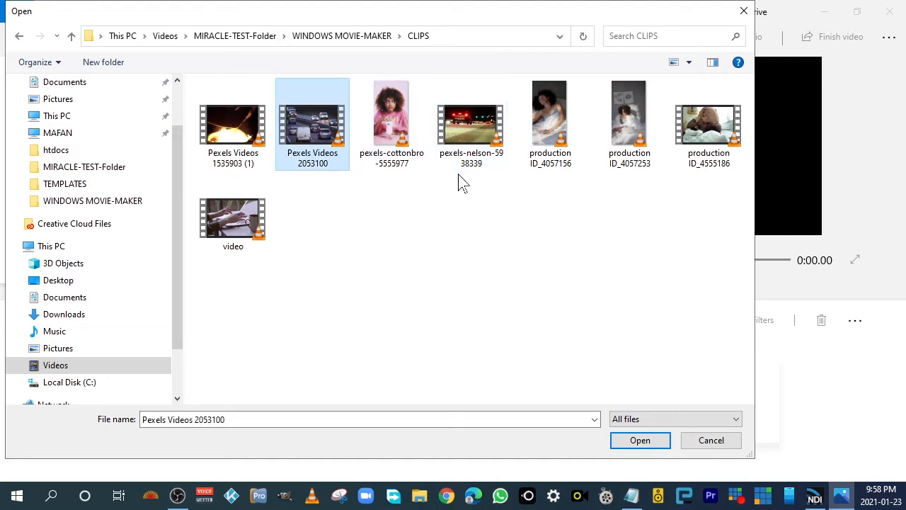
{"action": "left_click", "coordinate": [471, 126], "text": "shift"}
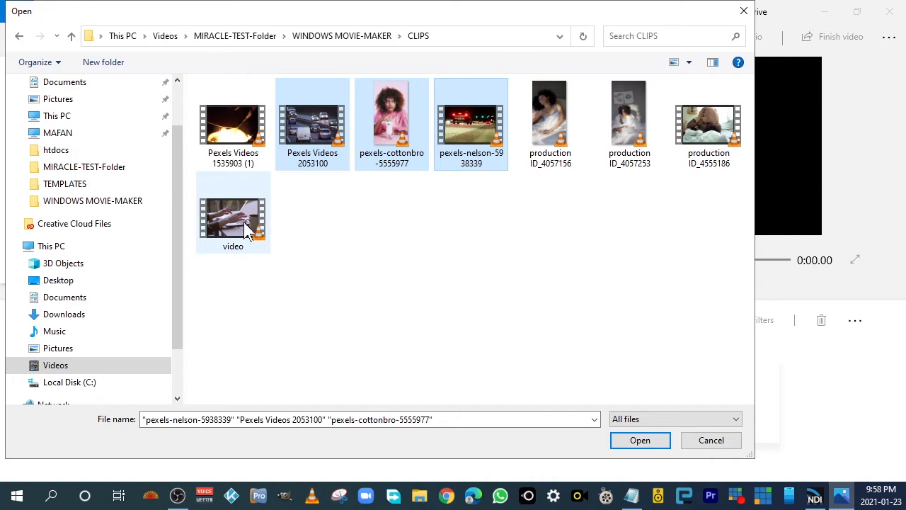
{"action": "left_click", "coordinate": [246, 225], "text": "shift"}
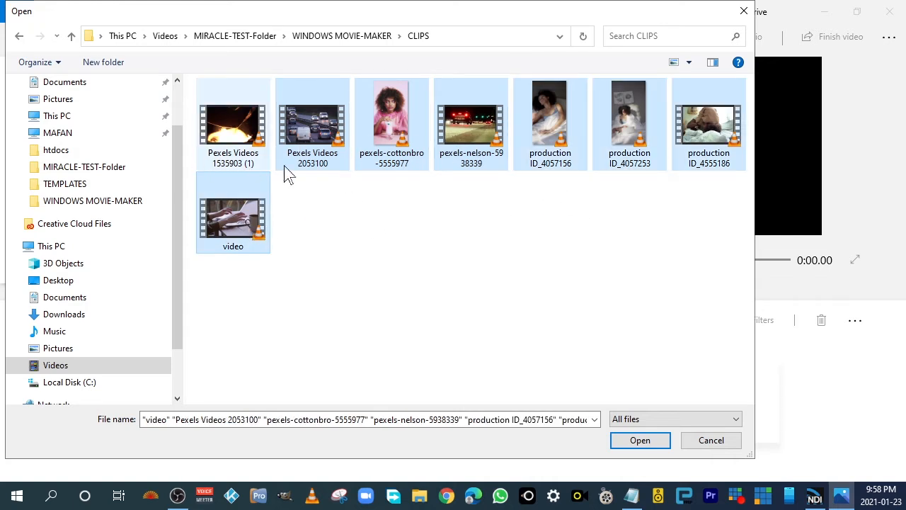
{"action": "left_click", "coordinate": [425, 211]}
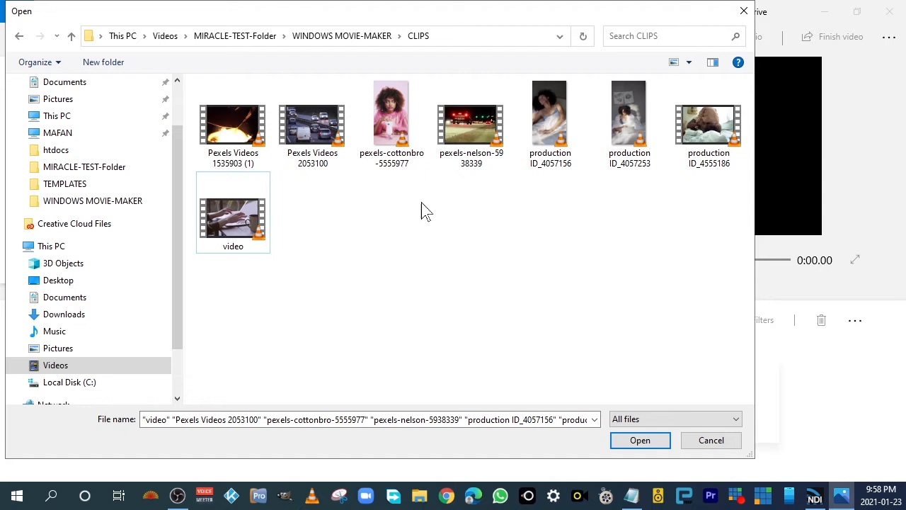
{"action": "left_click", "coordinate": [308, 135]}
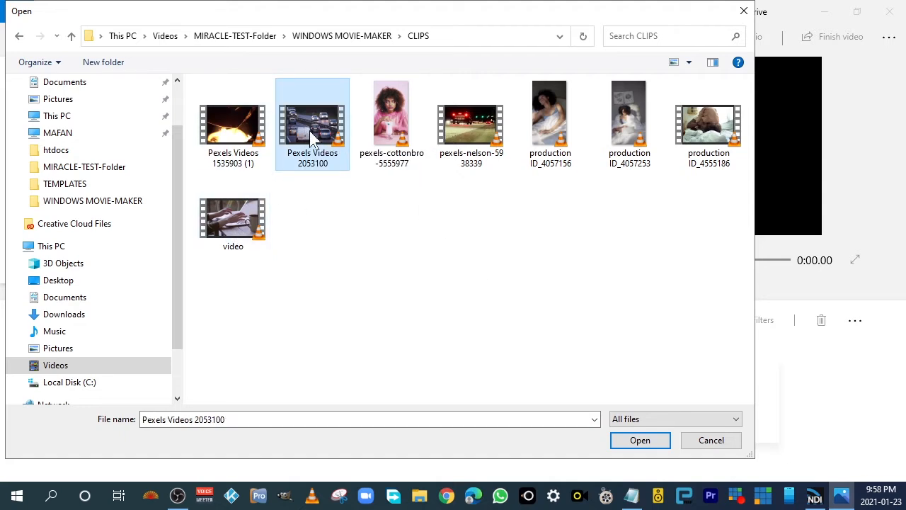
{"action": "left_click", "coordinate": [228, 234], "text": "shift"}
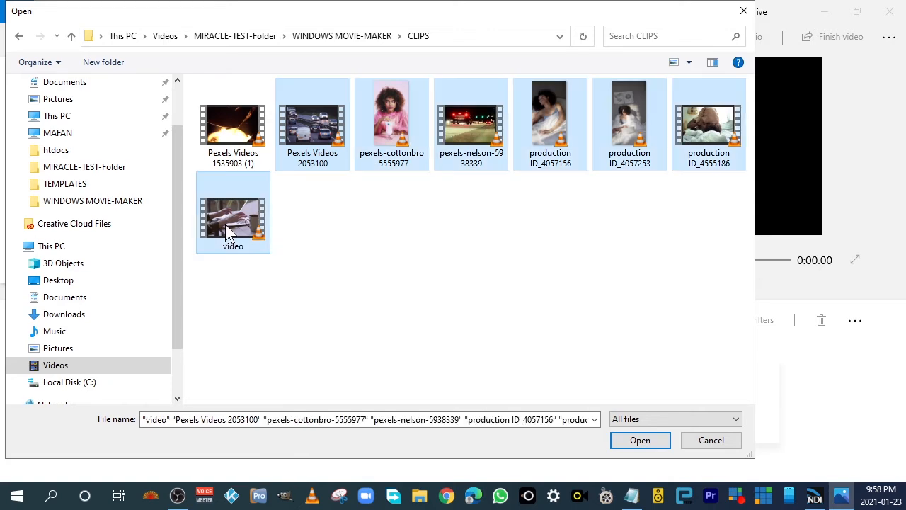
{"action": "left_click", "coordinate": [376, 221]}
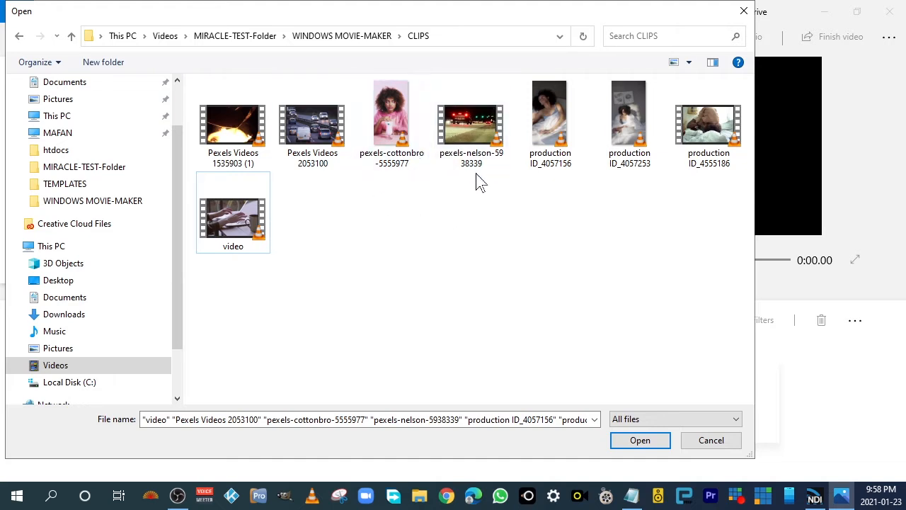
Step: Import the clips Pexels Videos 2053100, pexels-cottonbro-5555977, pexels-nelson-5938339, production ID_4057253 and video into the project library
{"action": "left_click", "coordinate": [314, 127]}
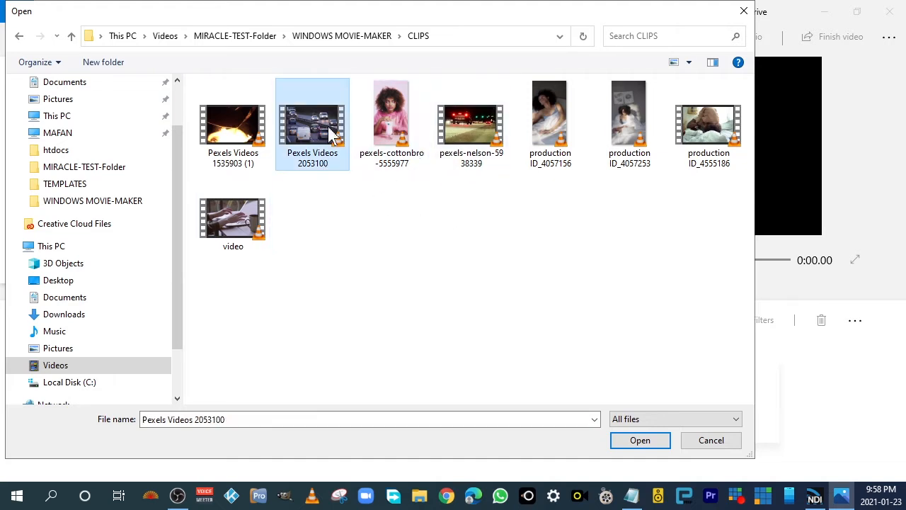
{"action": "left_click", "coordinate": [390, 131], "text": "ctrl"}
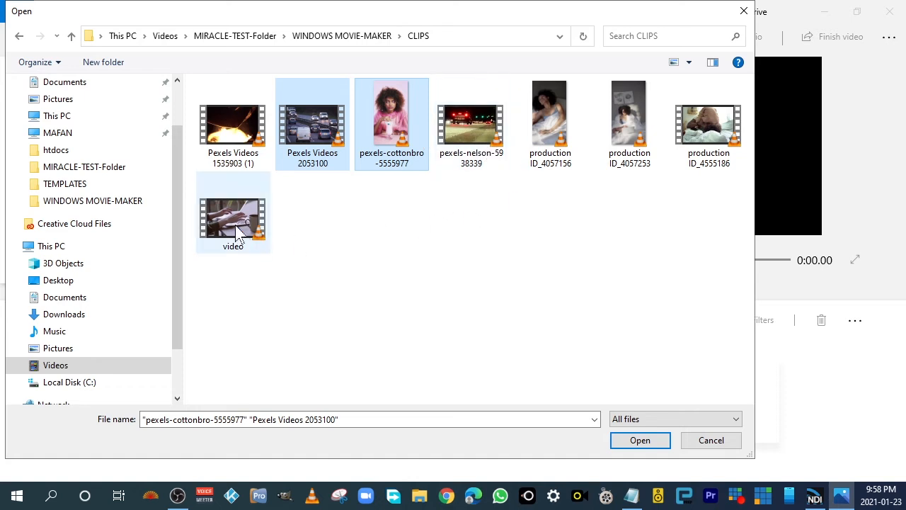
{"action": "left_click", "coordinate": [233, 221], "text": "ctrl"}
{"action": "left_click", "coordinate": [484, 138], "text": "ctrl"}
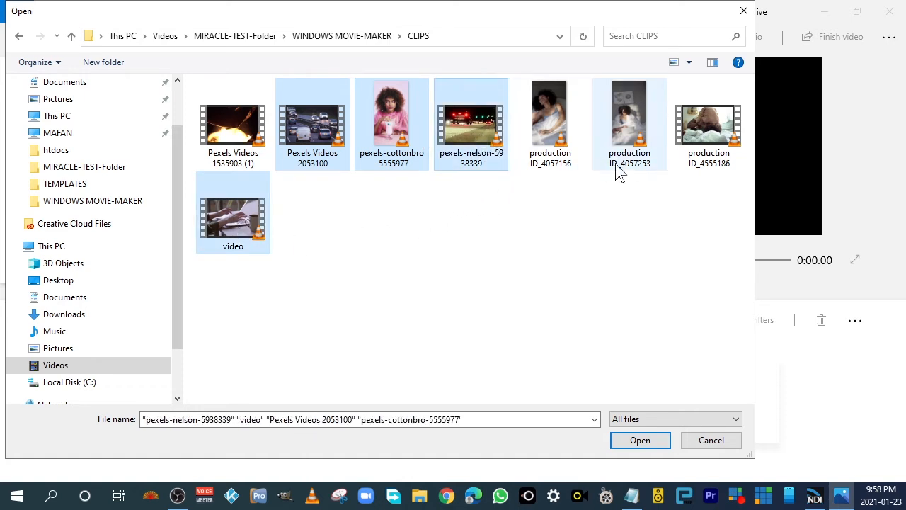
{"action": "left_click", "coordinate": [626, 138], "text": "ctrl"}
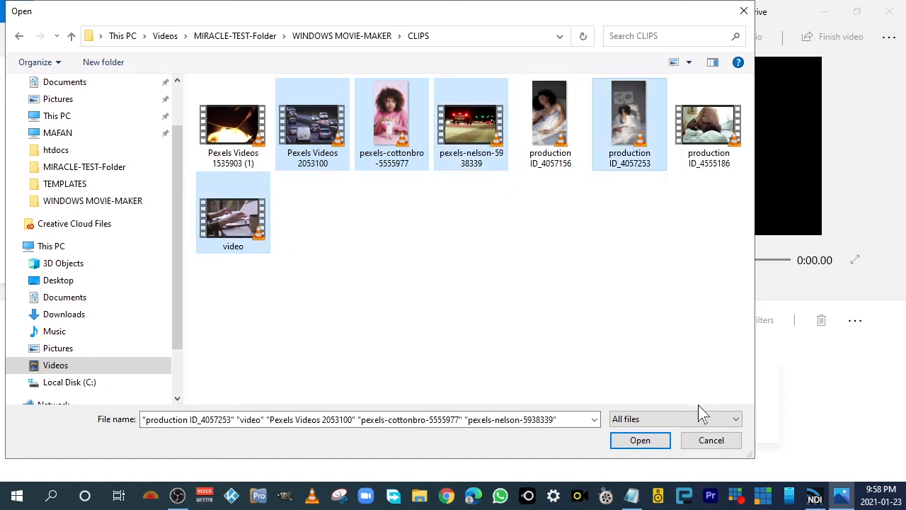
{"action": "left_click", "coordinate": [641, 441]}
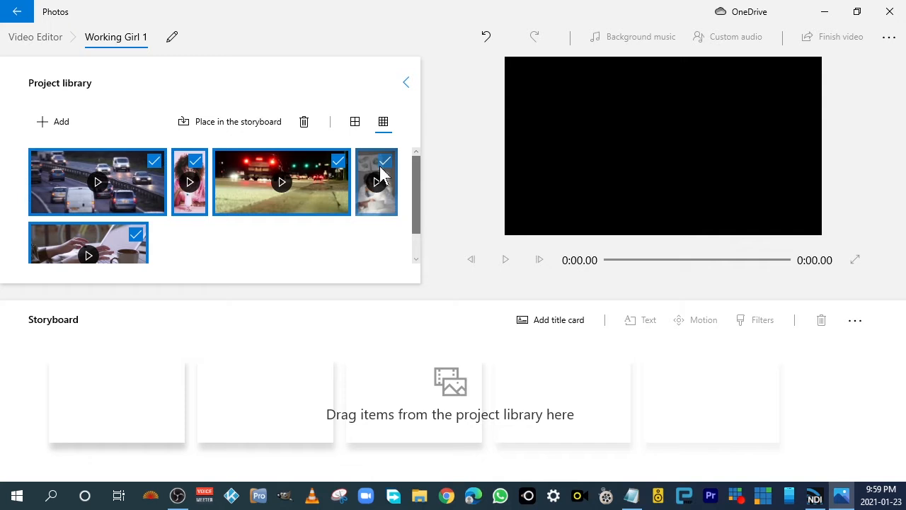
Step: Switch the project library to large thumbnails and back to small thumbnails
{"action": "left_click", "coordinate": [381, 122]}
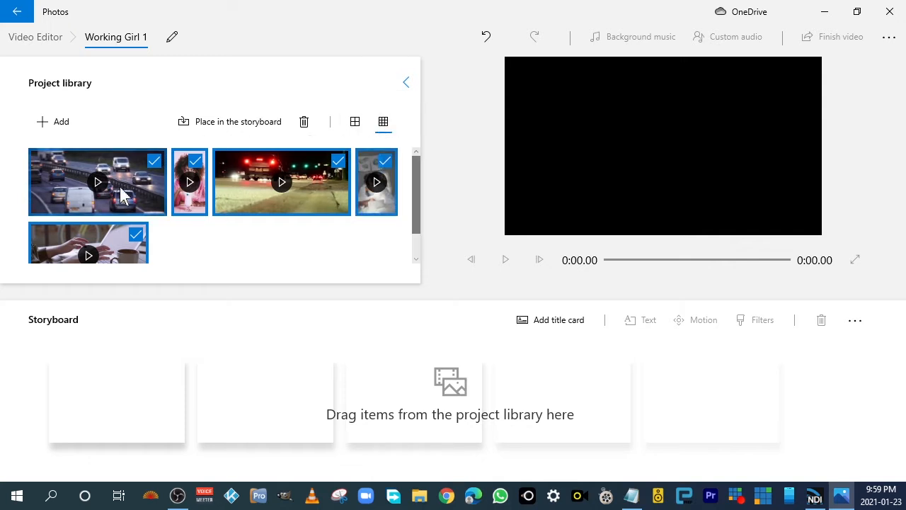
{"action": "left_click", "coordinate": [358, 127]}
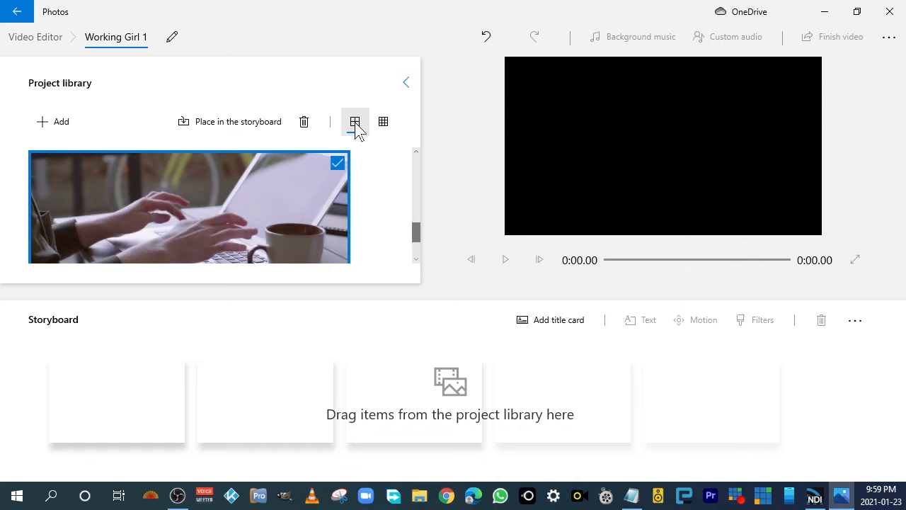
{"action": "left_click", "coordinate": [385, 124]}
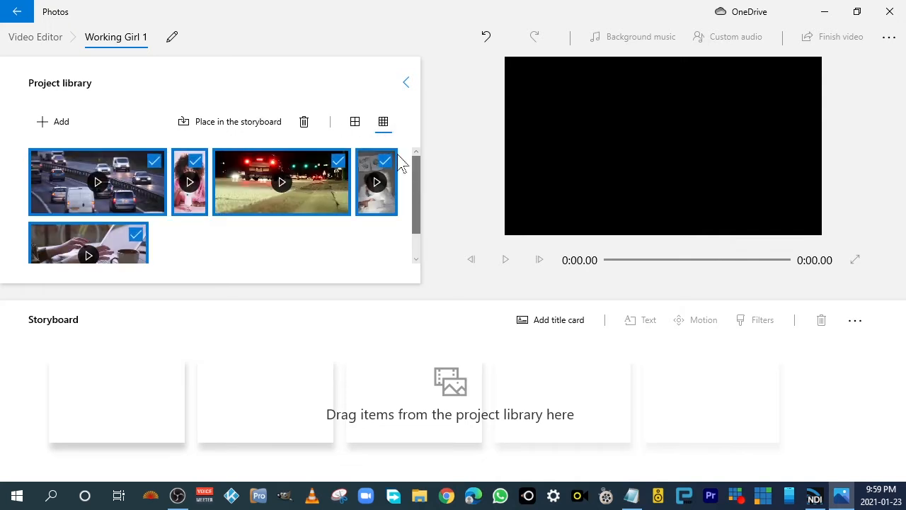
Step: Place all five selected clips from the project library into the storyboard
{"action": "scroll", "coordinate": [414, 172], "scroll_direction": "down", "scroll_amount": 1}
{"action": "scroll", "coordinate": [412, 174], "scroll_direction": "up", "scroll_amount": 1}
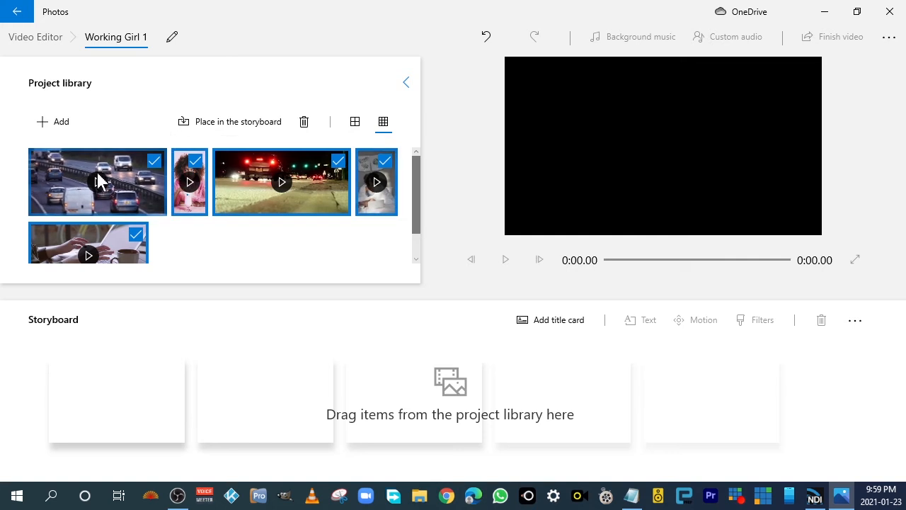
{"action": "left_click_drag", "start_coordinate": [97, 182], "coordinate": [341, 429]}
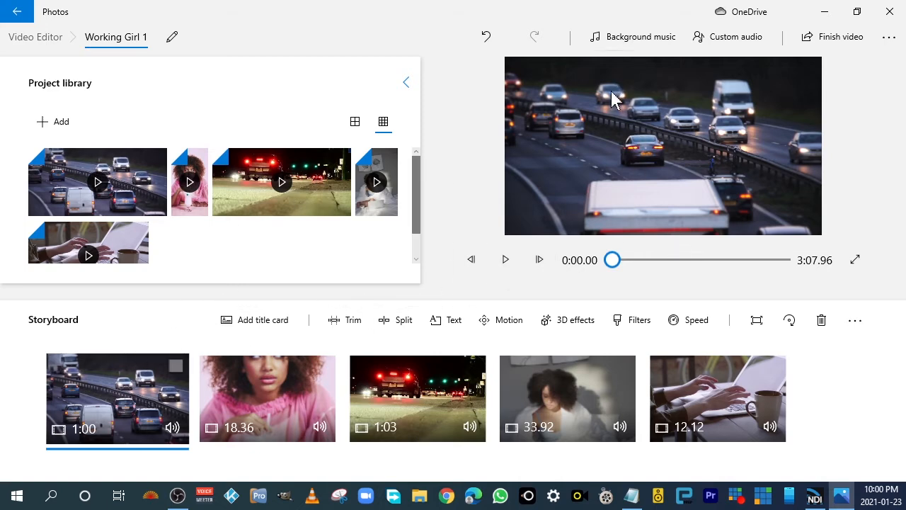
Step: Add a title card before the first storyboard clip and set its text to "Working Girl"
{"action": "left_click", "coordinate": [251, 322]}
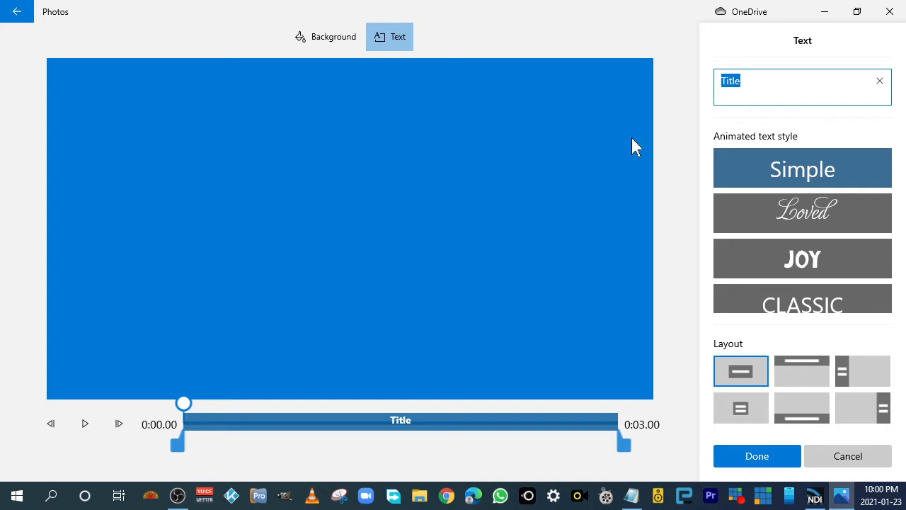
{"action": "type", "text": "Workin"}
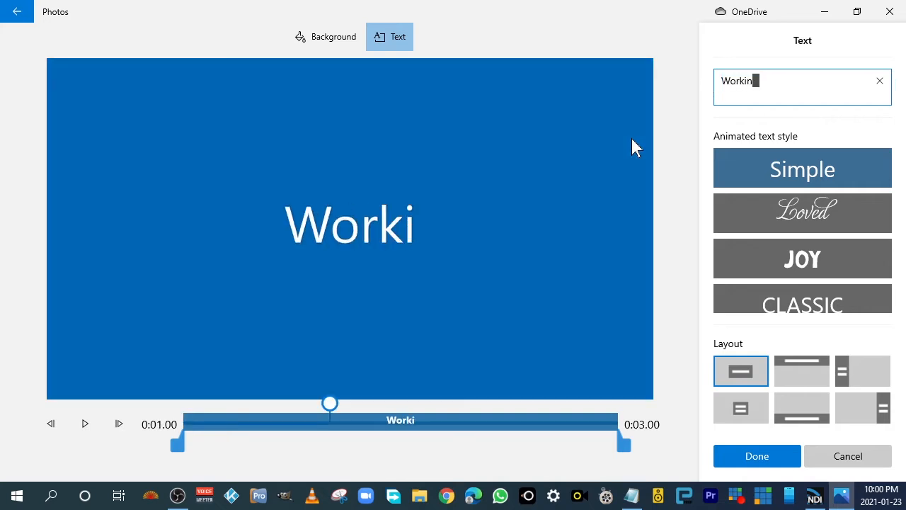
{"action": "type", "text": "g Girl"}
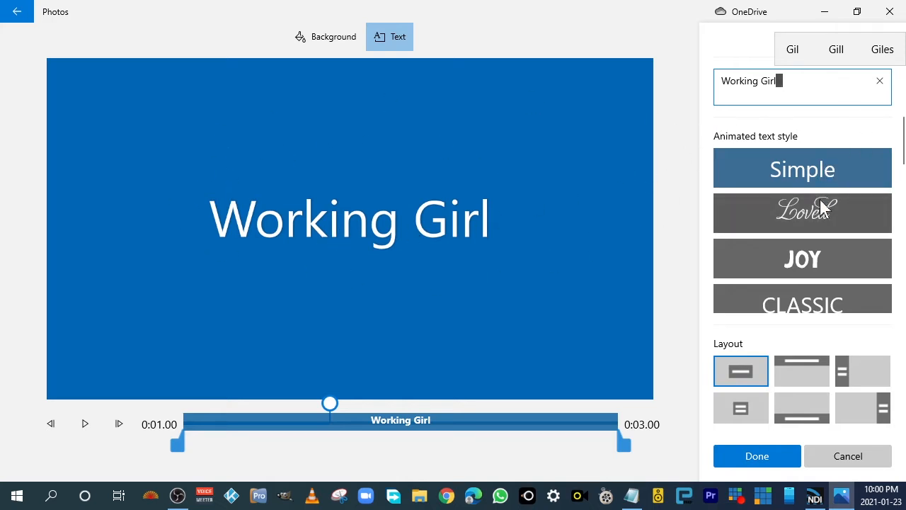
Step: Try the Joy, Classic, Boom, Cinema, Bold, Fresh and Quiet animated text styles on the title card
{"action": "left_click", "coordinate": [802, 258]}
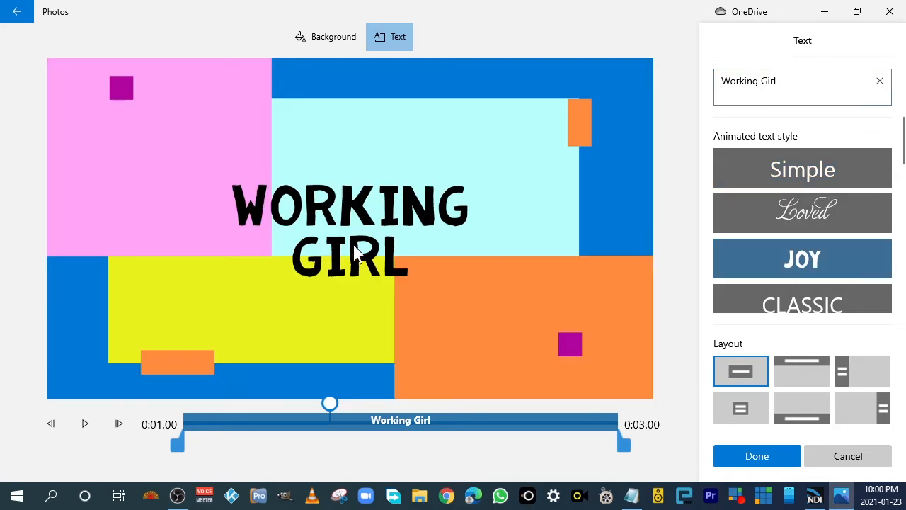
{"action": "left_click", "coordinate": [793, 297]}
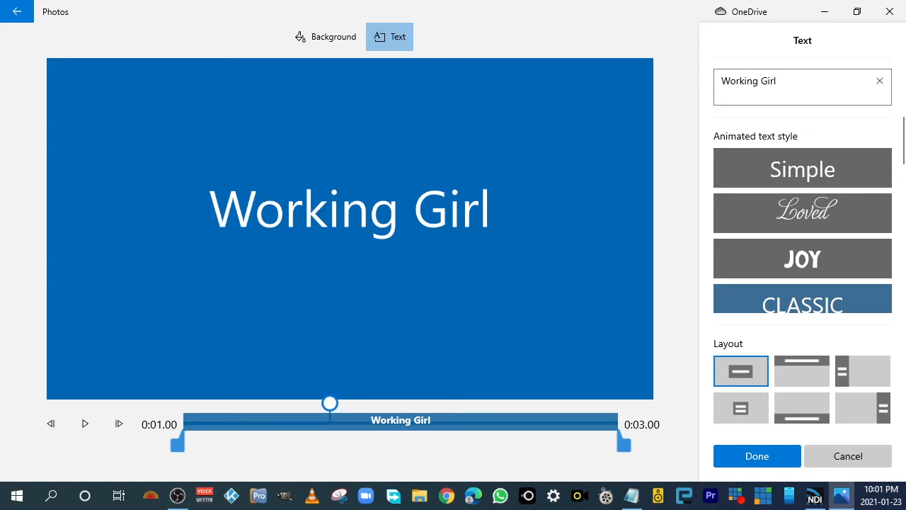
{"action": "key", "text": "alt+Tab"}
{"action": "scroll", "coordinate": [893, 163], "scroll_direction": "down", "scroll_amount": 5}
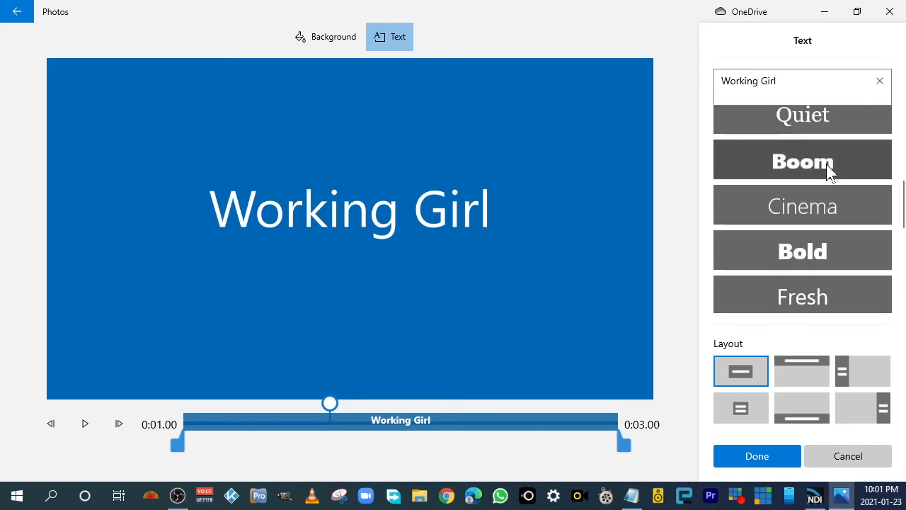
{"action": "left_click", "coordinate": [827, 173]}
{"action": "left_click", "coordinate": [805, 212]}
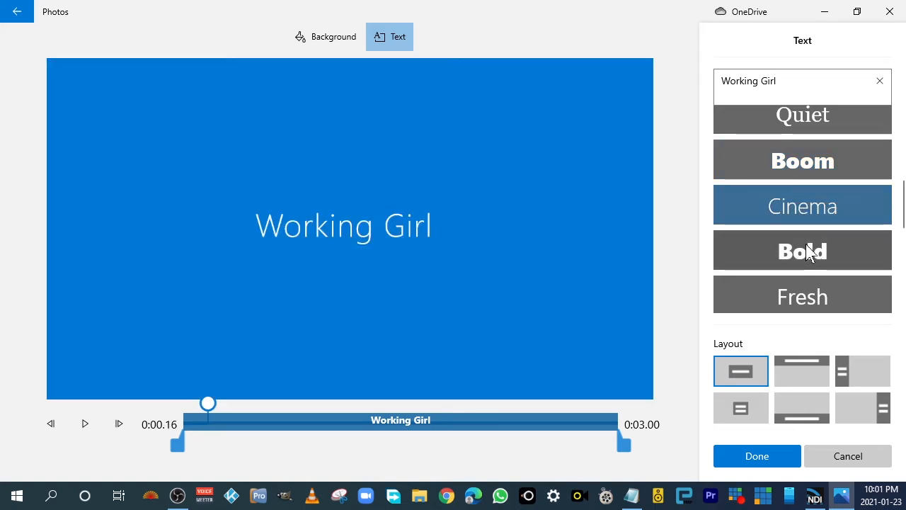
{"action": "left_click", "coordinate": [787, 251]}
{"action": "left_click", "coordinate": [794, 288]}
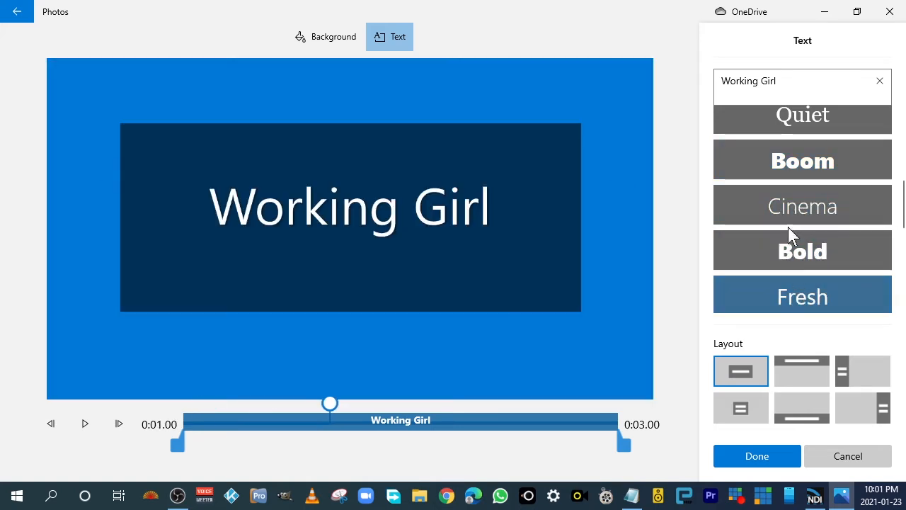
{"action": "left_click", "coordinate": [789, 206]}
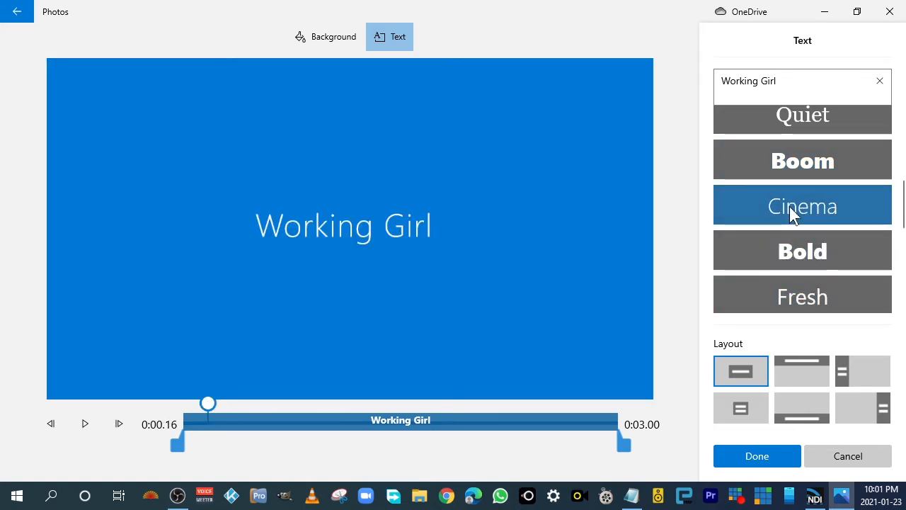
{"action": "left_click", "coordinate": [791, 168]}
{"action": "left_click", "coordinate": [795, 116]}
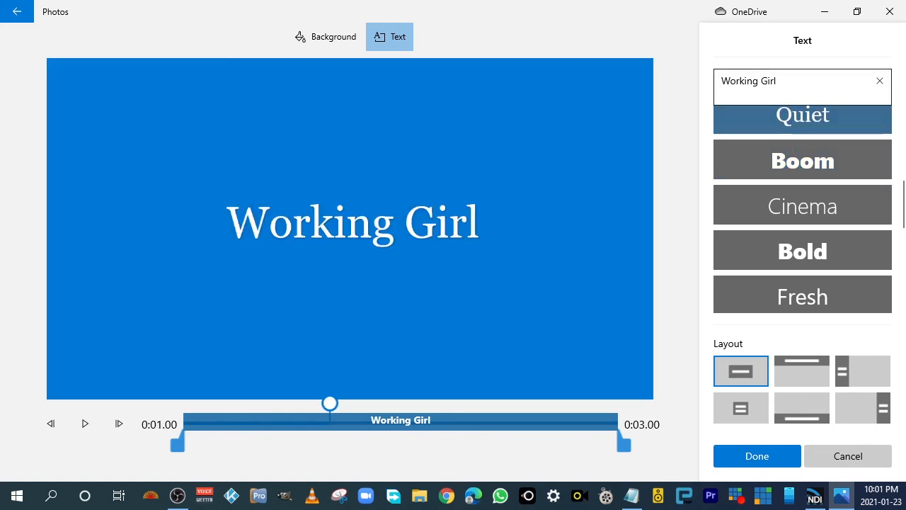
Step: Apply the Joy animated text style to the "Working Girl" title
{"action": "scroll", "coordinate": [849, 204], "scroll_direction": "up", "scroll_amount": 1}
{"action": "scroll", "coordinate": [846, 195], "scroll_direction": "up", "scroll_amount": 3}
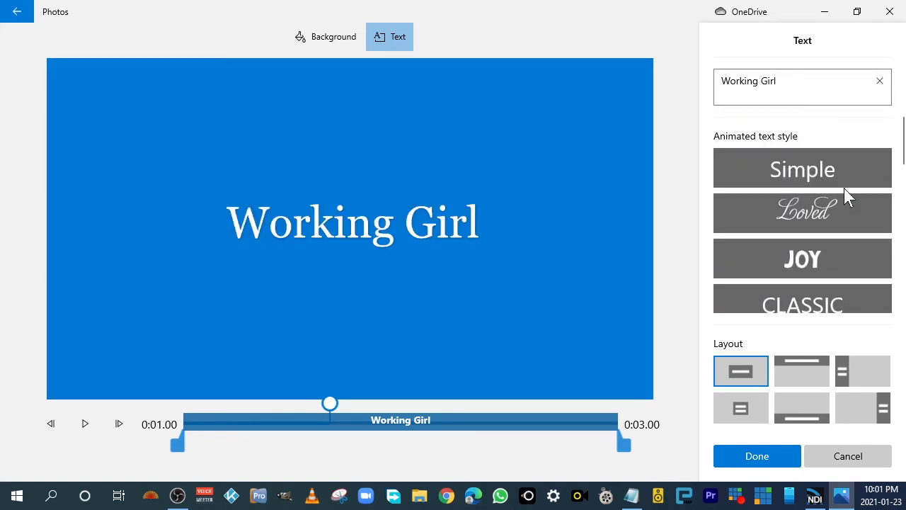
{"action": "left_click", "coordinate": [814, 226]}
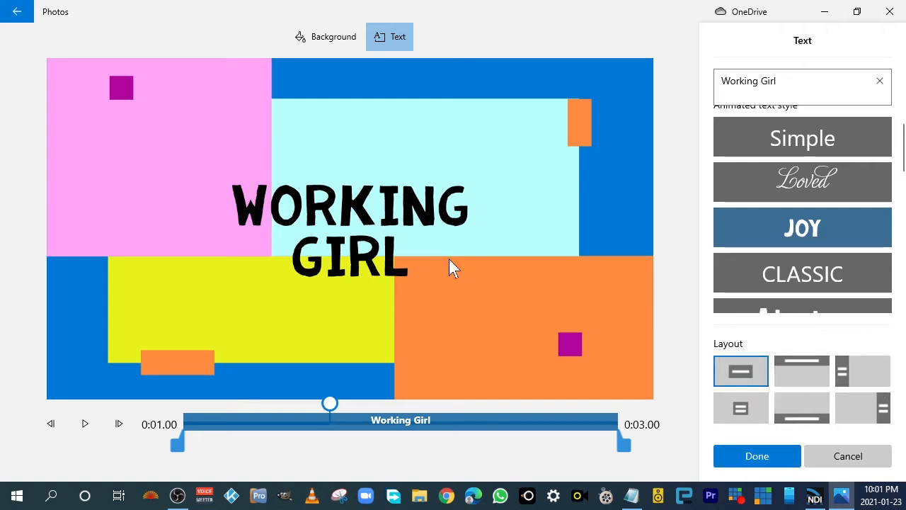
Step: Accept the title text and change the title card's background colour to crimson
{"action": "left_click", "coordinate": [763, 458]}
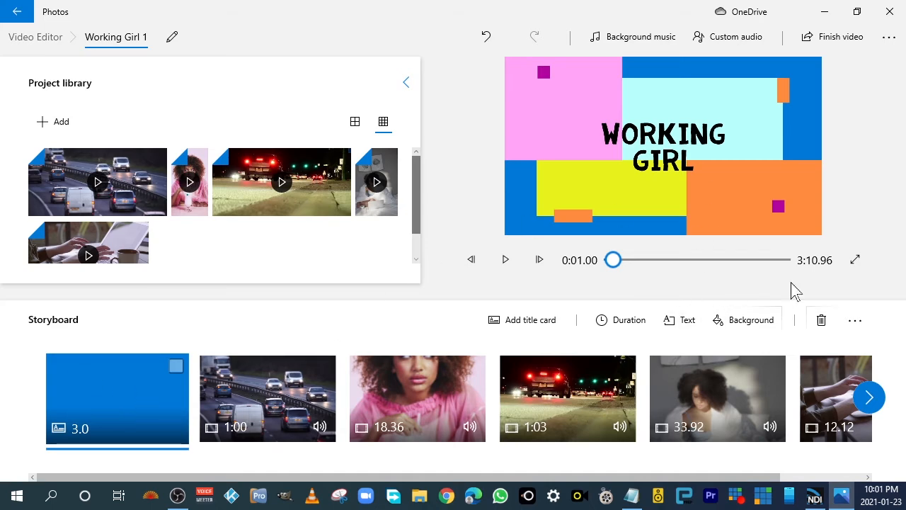
{"action": "left_click", "coordinate": [753, 325]}
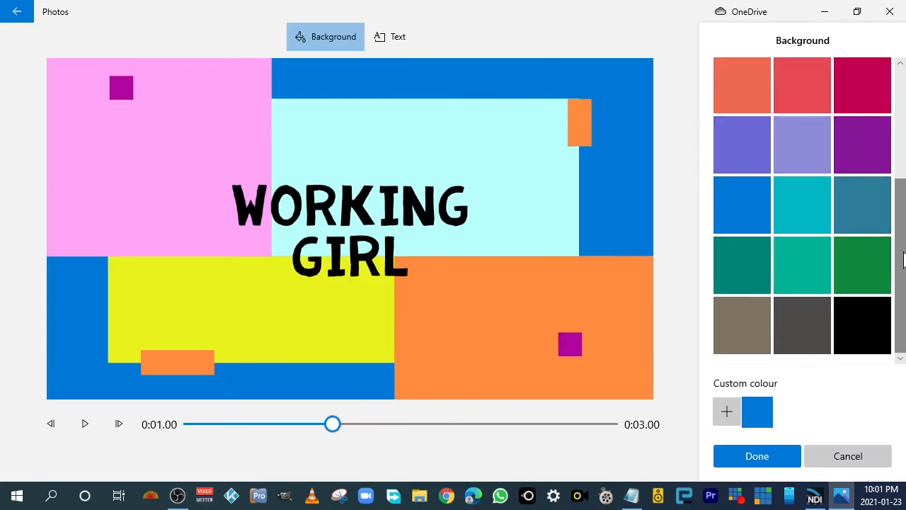
{"action": "scroll", "coordinate": [896, 213], "scroll_direction": "up", "scroll_amount": 3}
{"action": "scroll", "coordinate": [893, 213], "scroll_direction": "down", "scroll_amount": 3}
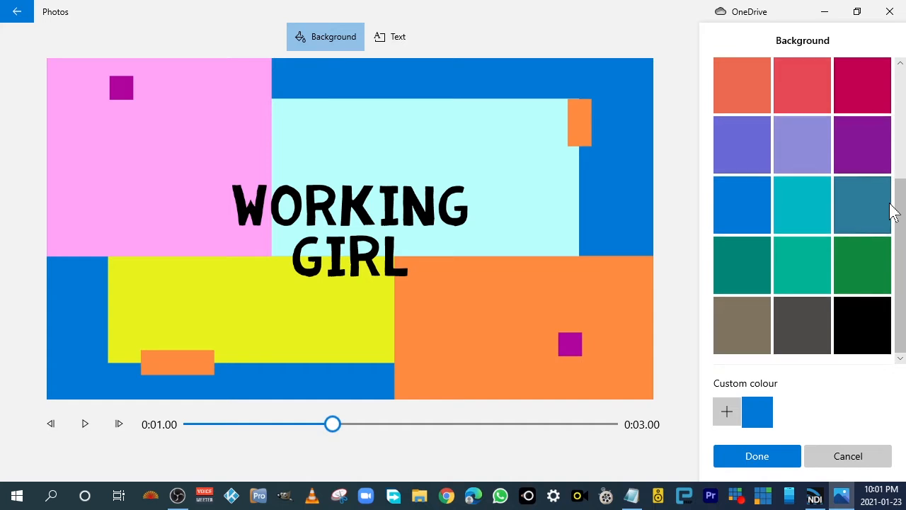
{"action": "scroll", "coordinate": [893, 212], "scroll_direction": "up", "scroll_amount": 3}
{"action": "scroll", "coordinate": [893, 212], "scroll_direction": "down", "scroll_amount": 2}
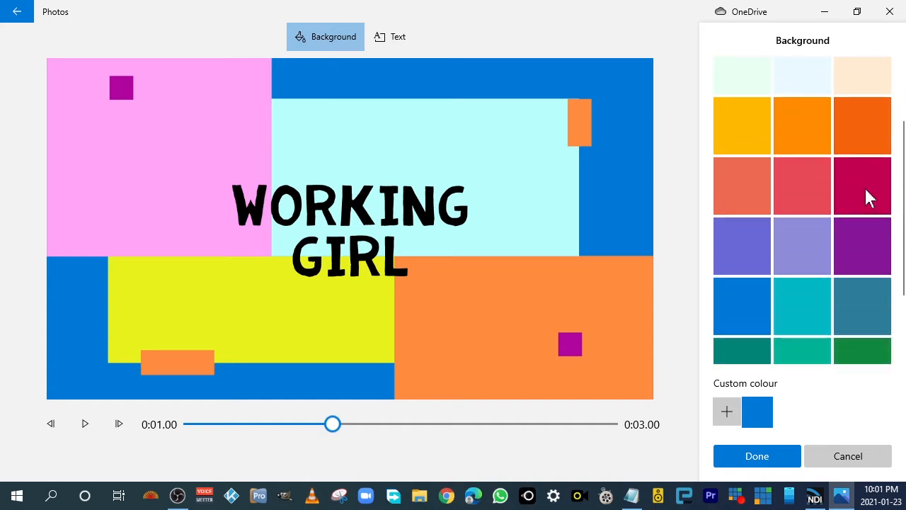
{"action": "left_click", "coordinate": [864, 187]}
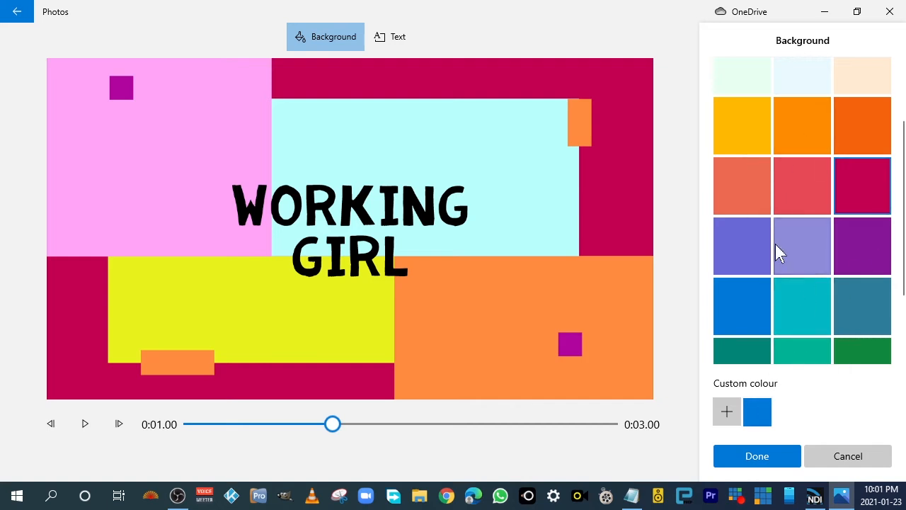
Step: Save the crimson shade as a custom colour and apply the title card's new background
{"action": "left_click", "coordinate": [726, 415]}
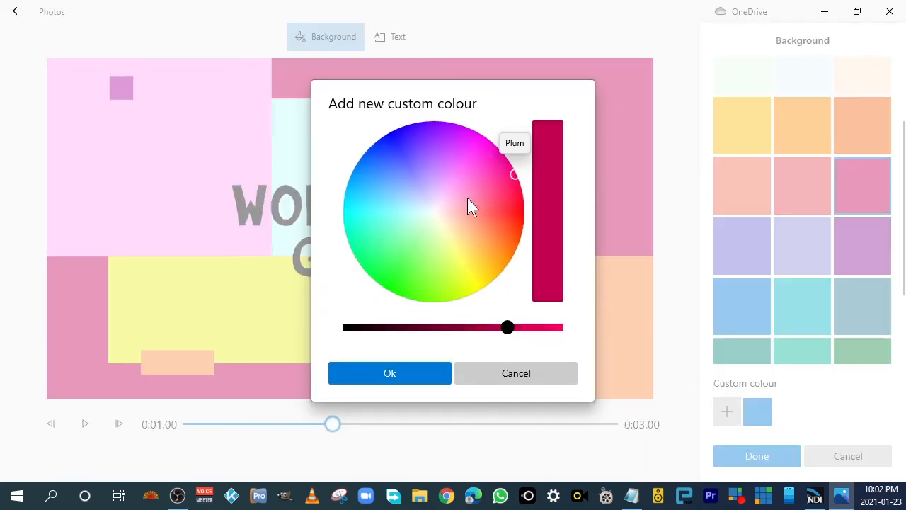
{"action": "left_click", "coordinate": [389, 377]}
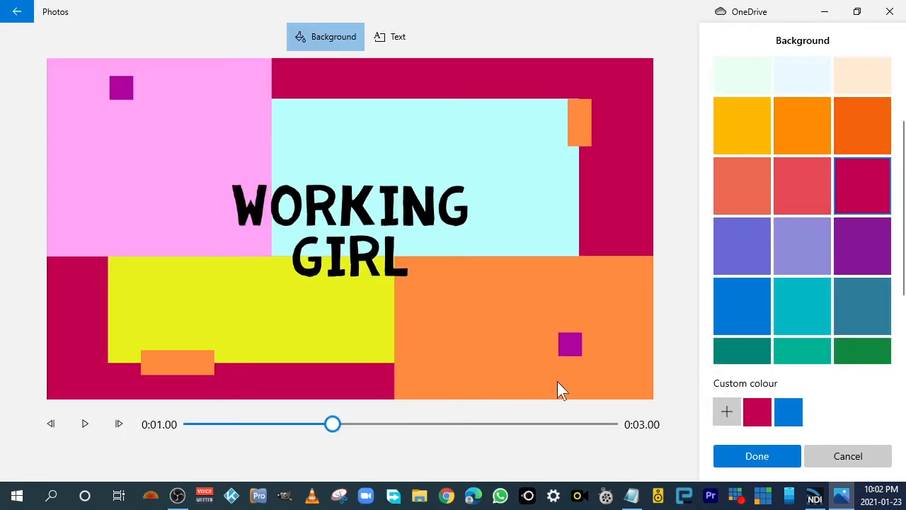
{"action": "left_click", "coordinate": [770, 460]}
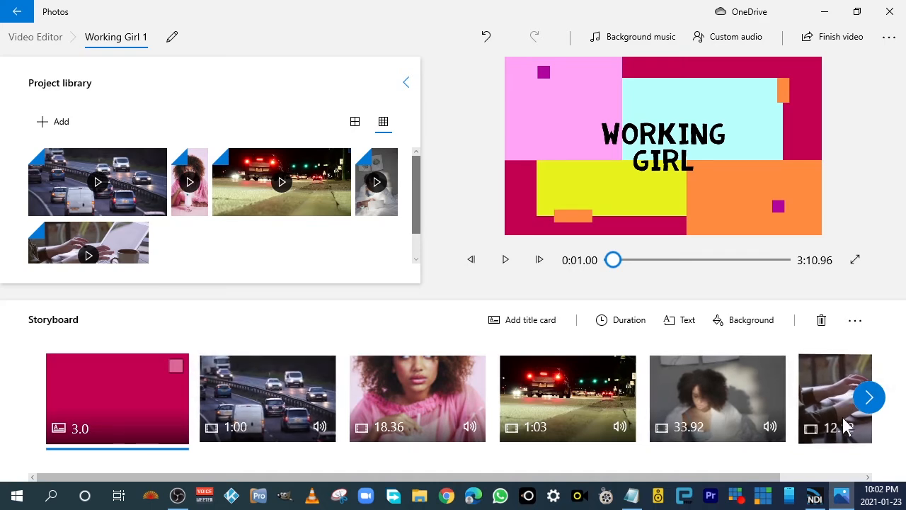
Step: Move the laptop-typing clip directly after the highway traffic clip and trim its end to a length of 1.56 seconds
{"action": "left_click_drag", "start_coordinate": [834, 396], "coordinate": [364, 424]}
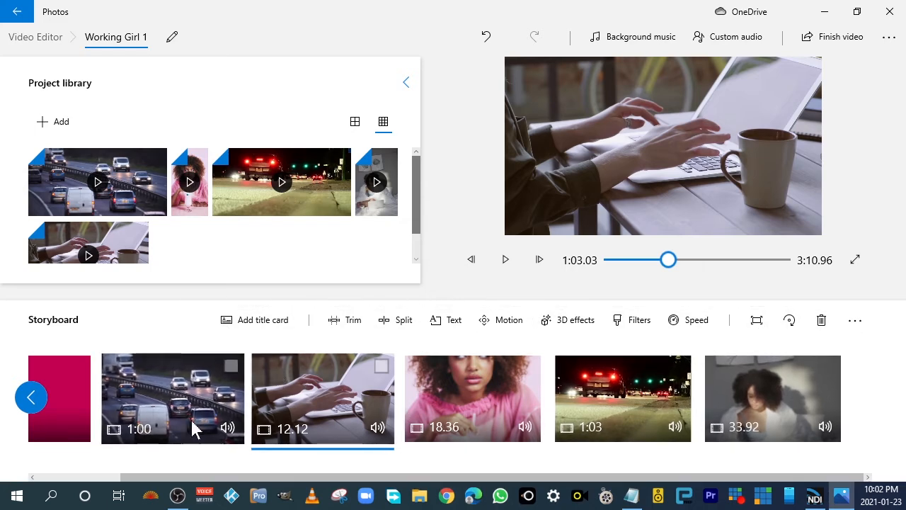
{"action": "left_click", "coordinate": [349, 325]}
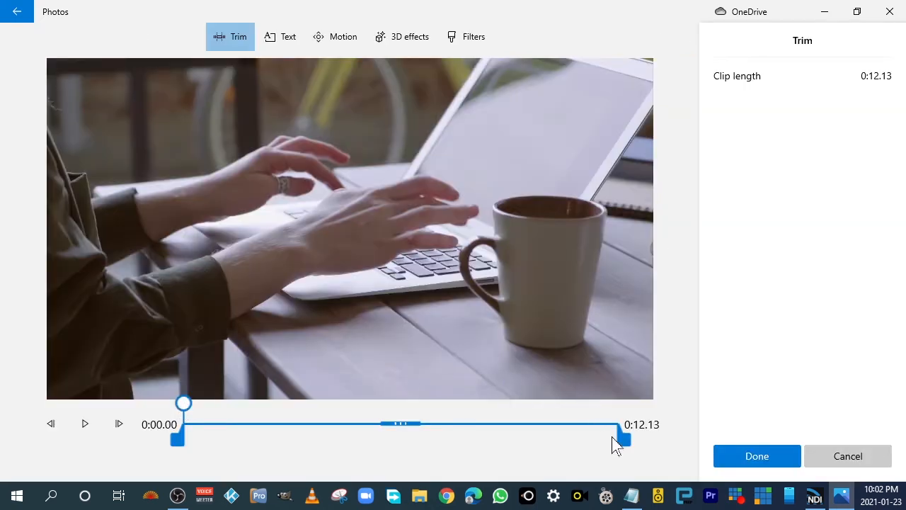
{"action": "left_click_drag", "start_coordinate": [629, 445], "coordinate": [244, 439]}
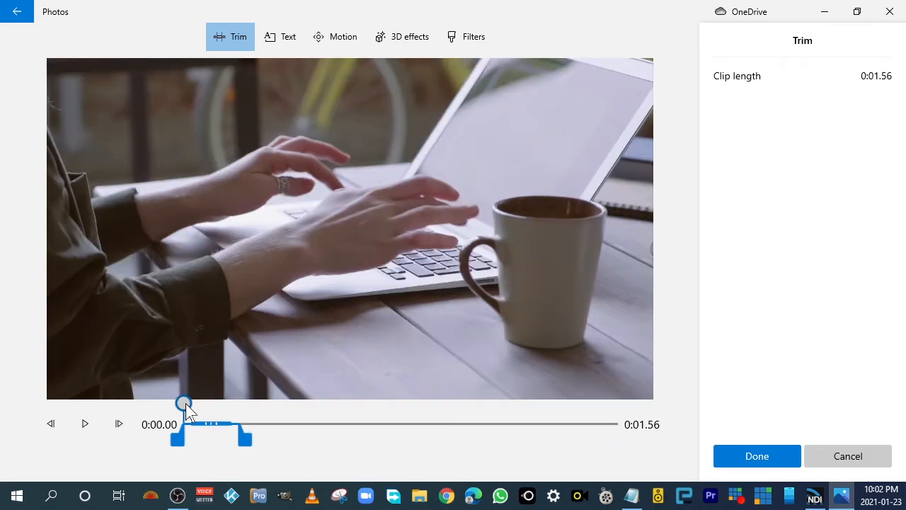
{"action": "left_click_drag", "start_coordinate": [186, 408], "coordinate": [244, 419]}
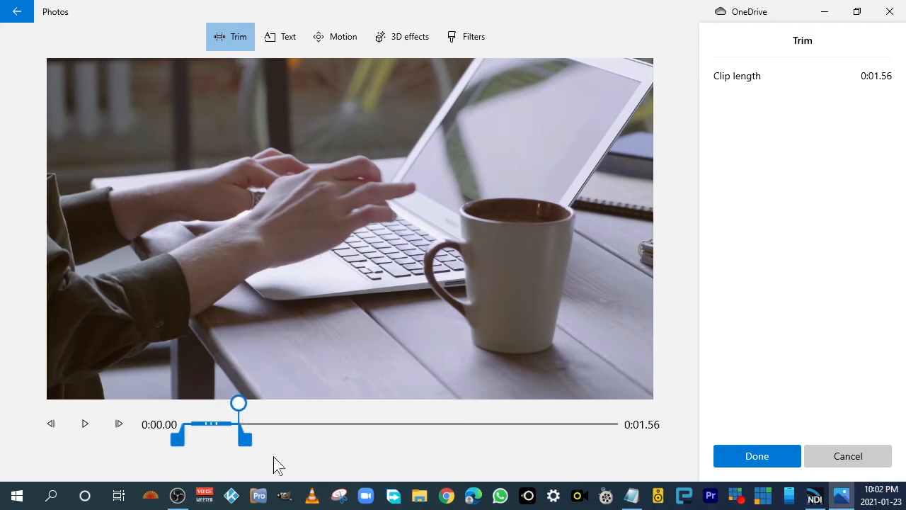
{"action": "left_click", "coordinate": [88, 432]}
{"action": "left_click", "coordinate": [725, 456]}
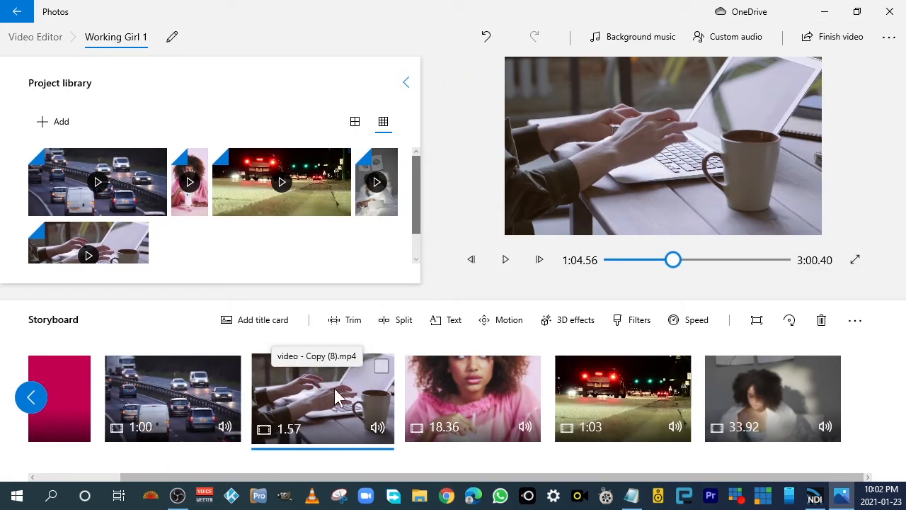
Step: Trim the end of the daytime highway traffic clip to a length of 7.93 seconds
{"action": "left_click", "coordinate": [212, 393]}
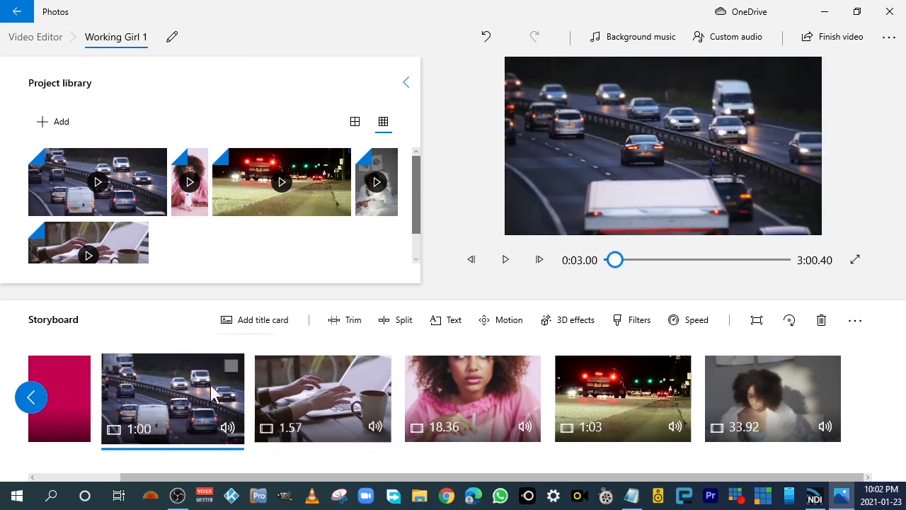
{"action": "left_click", "coordinate": [358, 322]}
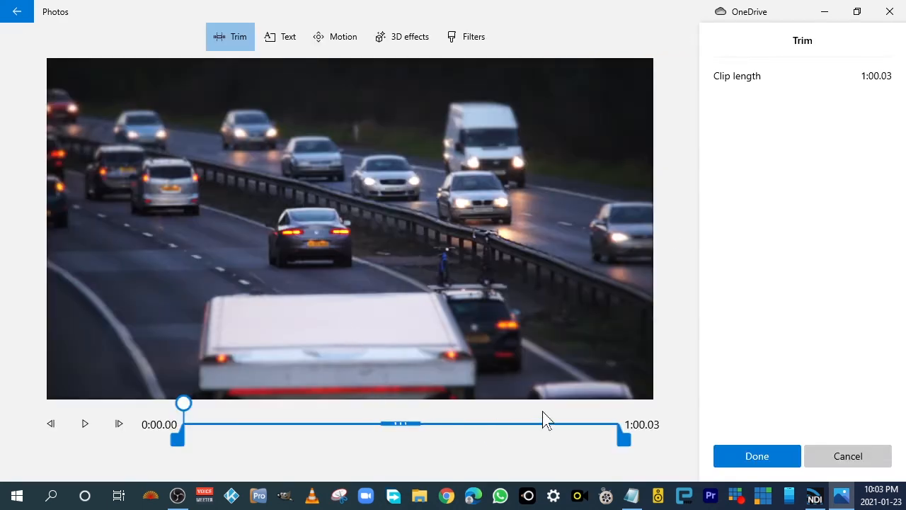
{"action": "left_click_drag", "start_coordinate": [627, 441], "coordinate": [405, 440]}
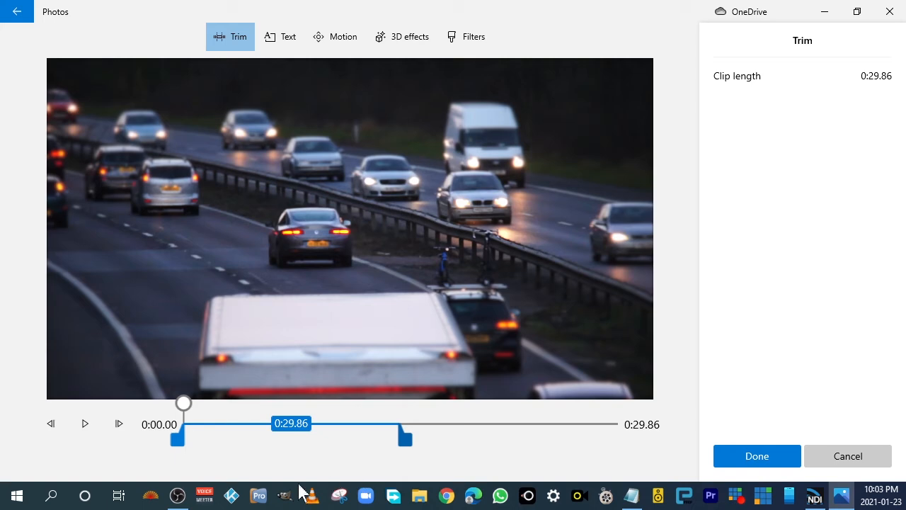
{"action": "left_click_drag", "start_coordinate": [299, 485], "coordinate": [247, 453]}
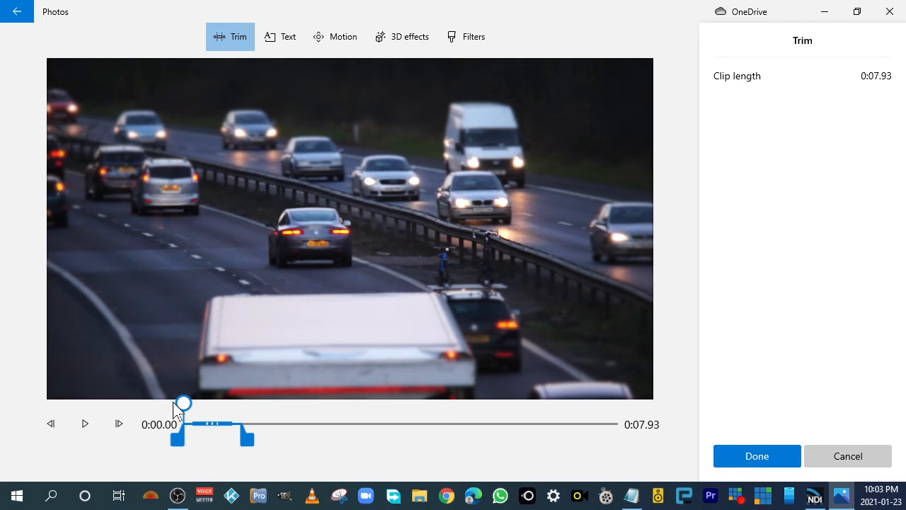
{"action": "left_click_drag", "start_coordinate": [182, 403], "coordinate": [241, 403]}
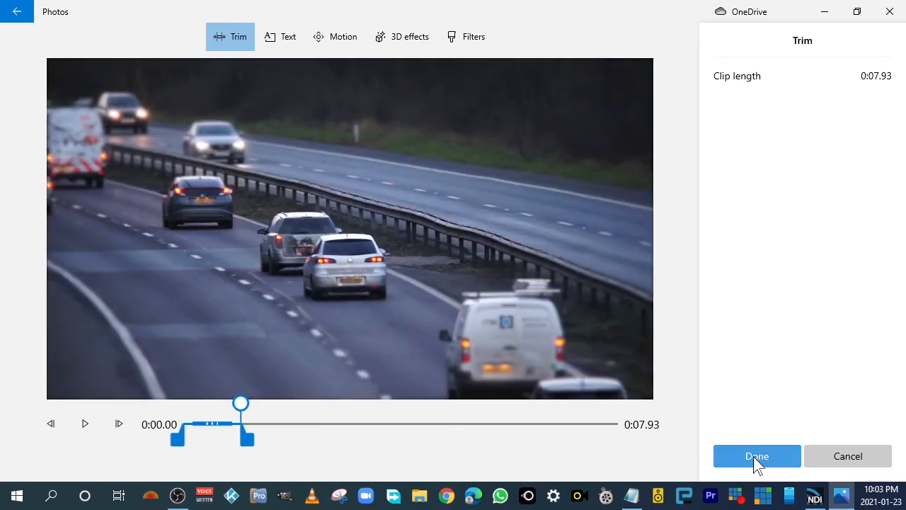
{"action": "left_click", "coordinate": [757, 457]}
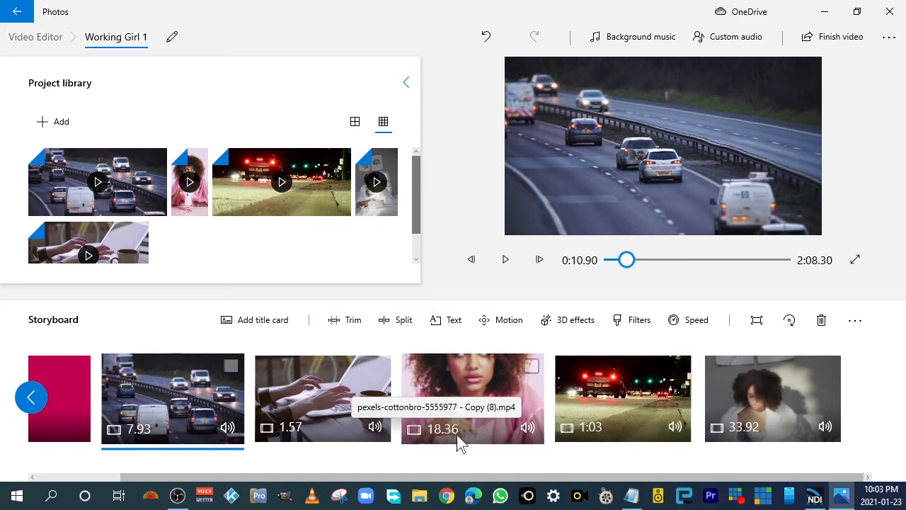
Step: Split the clip of the woman in pink into two parts at about 2.87 seconds
{"action": "left_click", "coordinate": [408, 333]}
{"action": "left_click", "coordinate": [832, 457]}
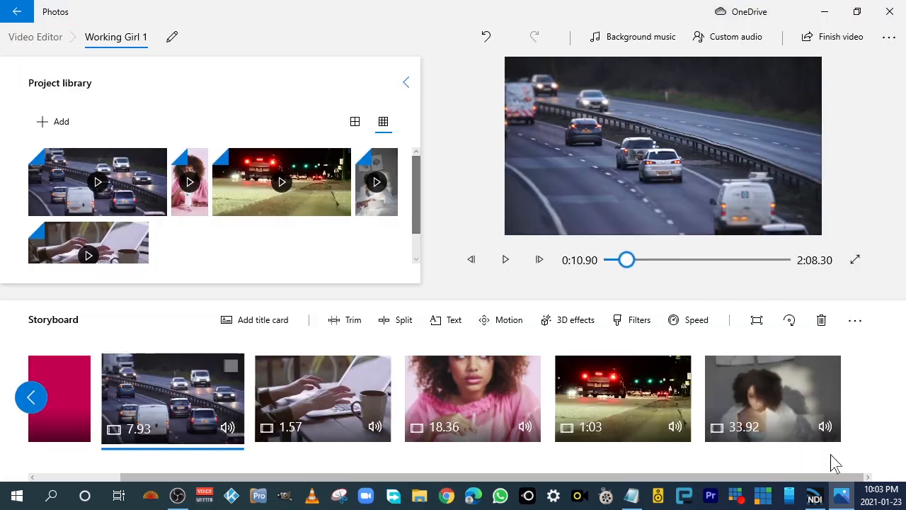
{"action": "left_click", "coordinate": [458, 393]}
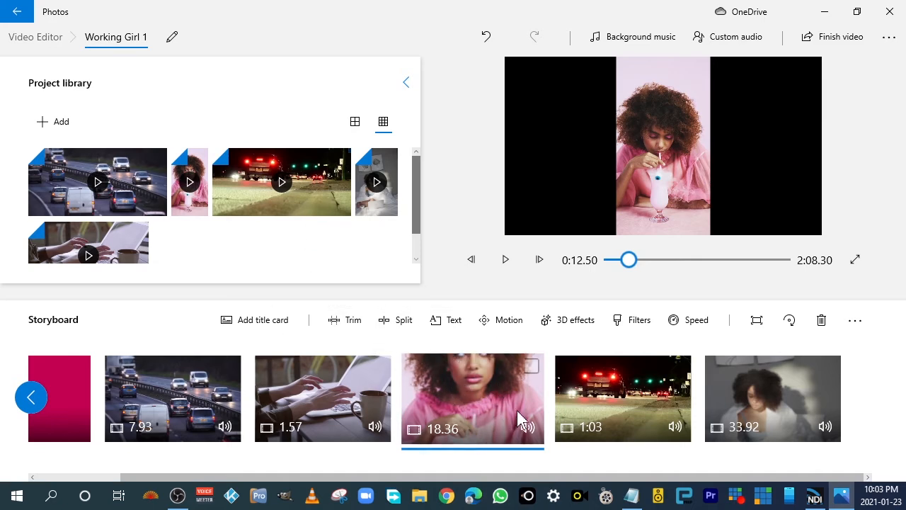
{"action": "left_click", "coordinate": [403, 326]}
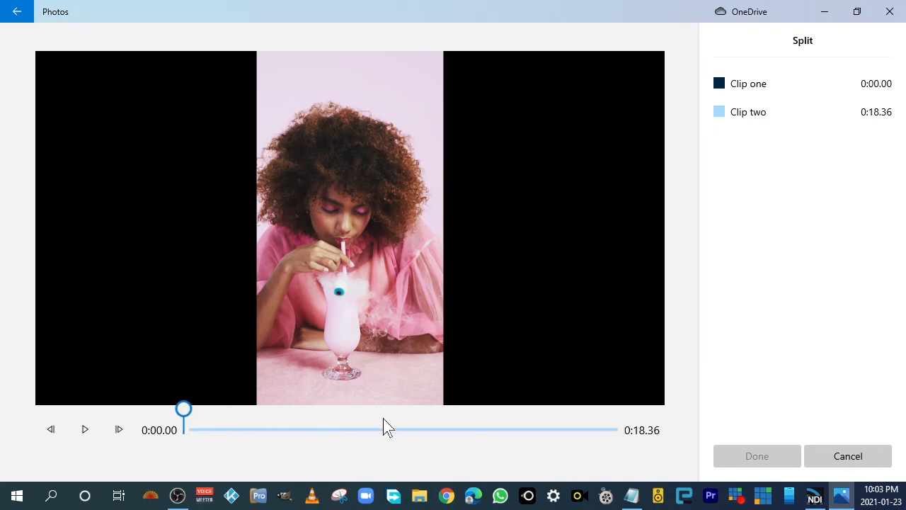
{"action": "left_click_drag", "start_coordinate": [195, 421], "coordinate": [259, 423]}
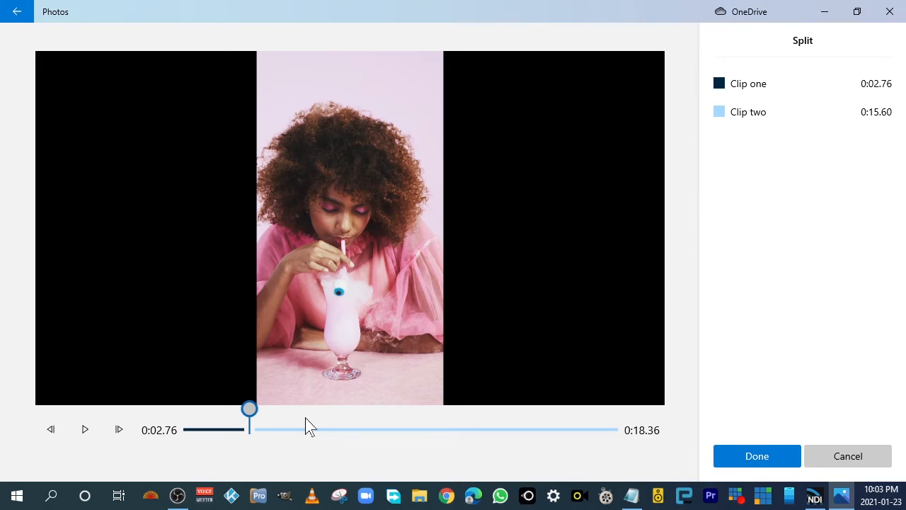
{"action": "left_click_drag", "start_coordinate": [309, 427], "coordinate": [417, 409]}
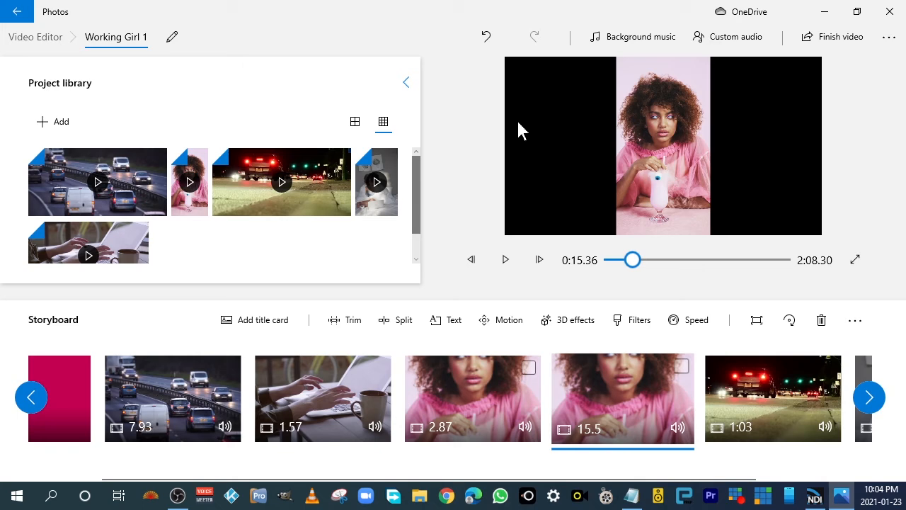
Step: Remove the black bars from the second part of the split pink clip, and delete that part from the storyboard
{"action": "left_click", "coordinate": [755, 323]}
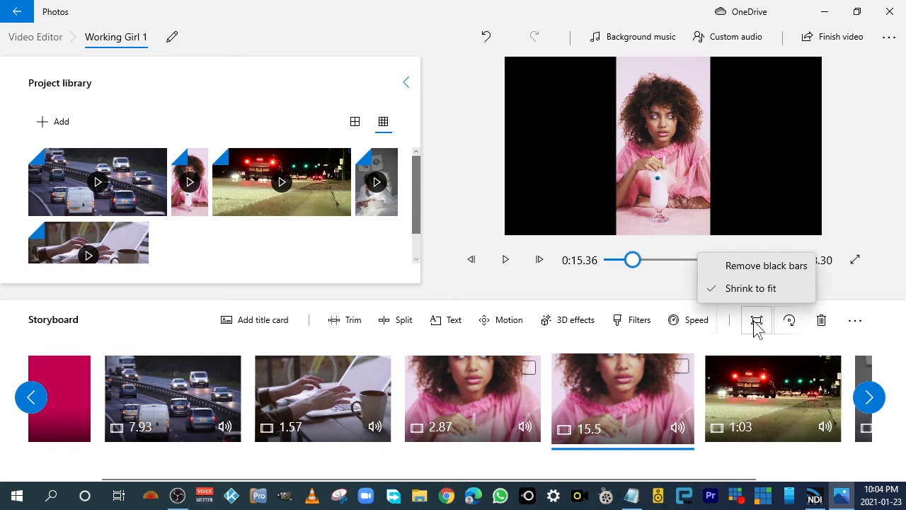
{"action": "left_click", "coordinate": [748, 267]}
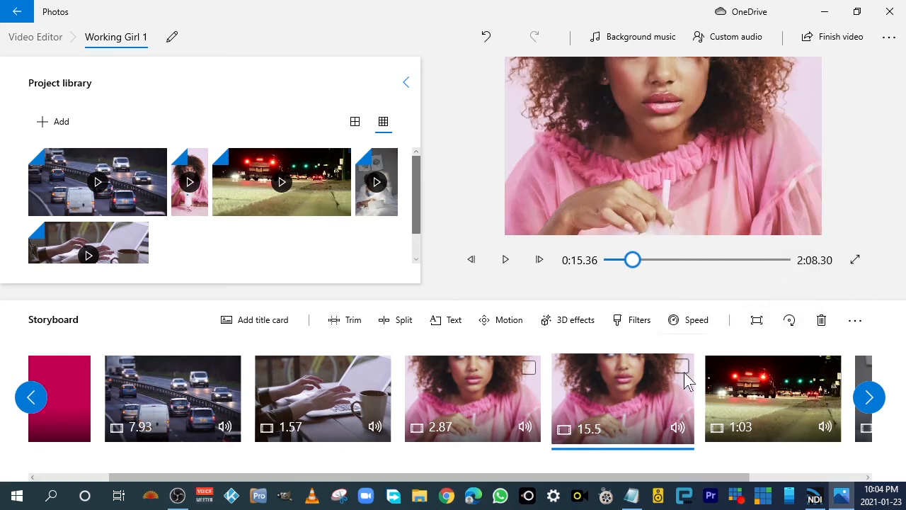
{"action": "key", "text": "Delete"}
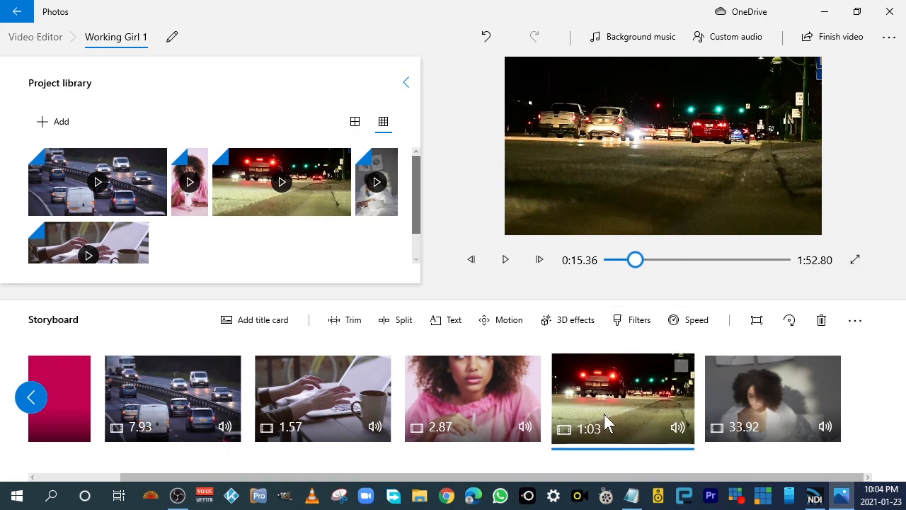
Step: Trim the end of the night street traffic clip to a length of 9.93 seconds
{"action": "left_click", "coordinate": [345, 320]}
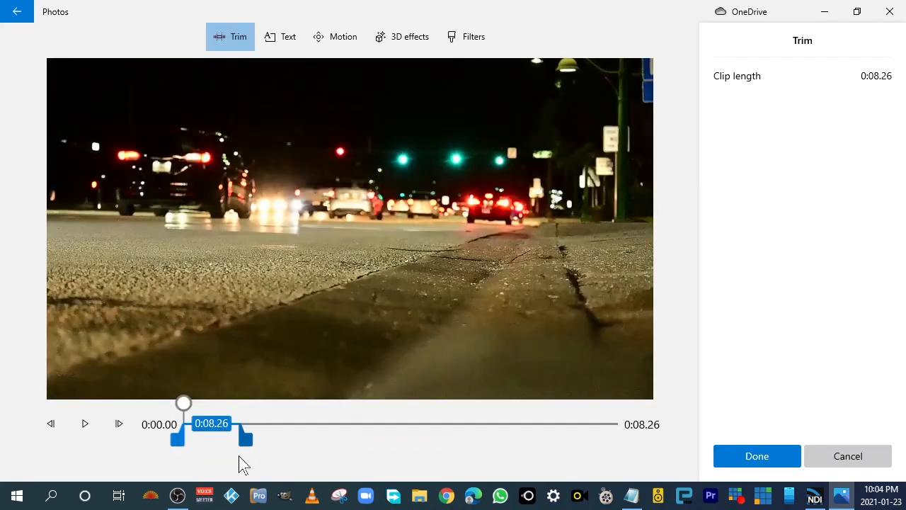
{"action": "left_click_drag", "start_coordinate": [240, 464], "coordinate": [254, 458]}
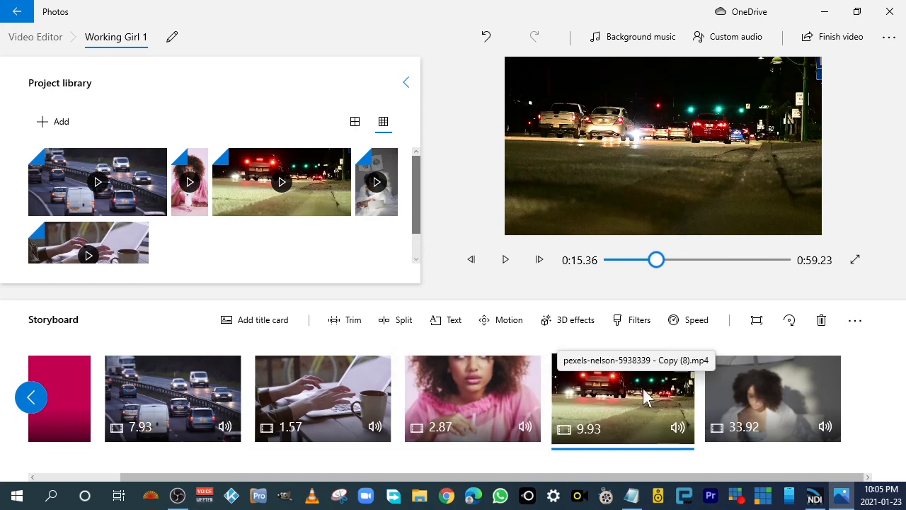
Step: Trim the clip of the woman in bed to 5.66 seconds and remove its black bars
{"action": "left_click", "coordinate": [764, 403]}
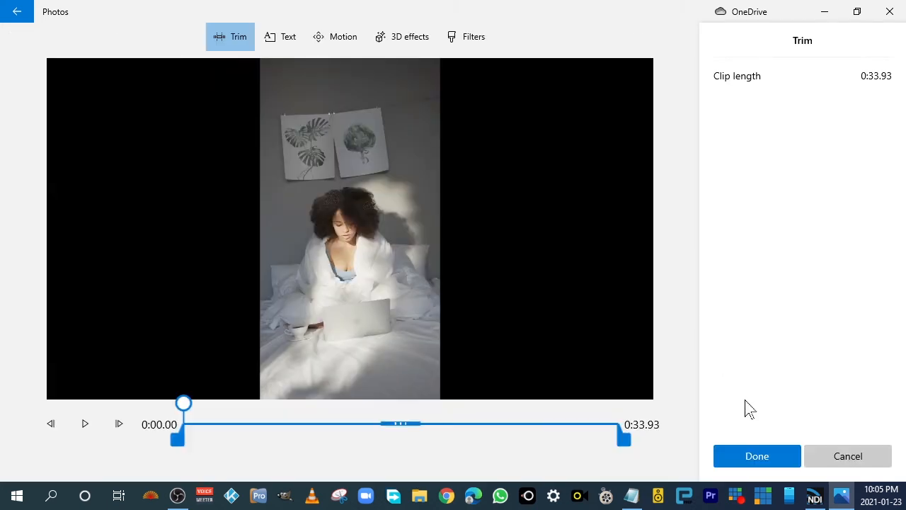
{"action": "left_click_drag", "start_coordinate": [623, 441], "coordinate": [262, 441]}
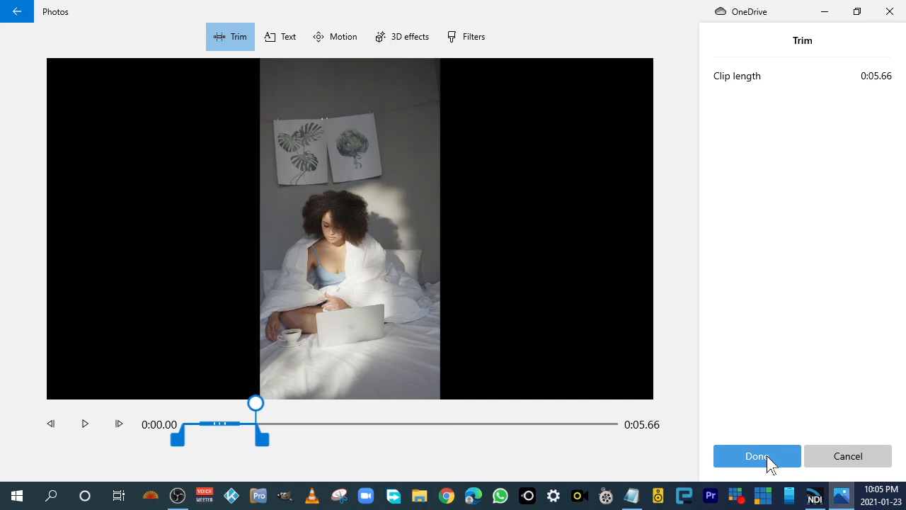
{"action": "left_click", "coordinate": [756, 456]}
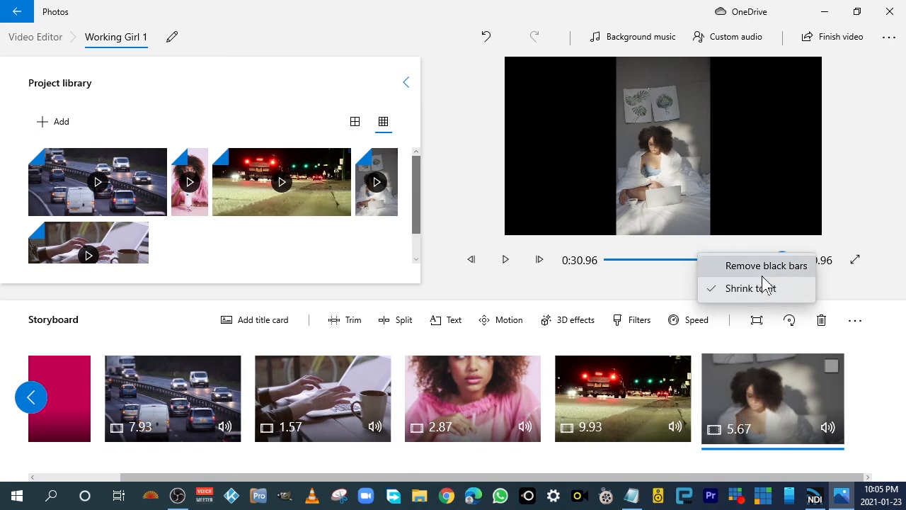
{"action": "left_click", "coordinate": [764, 273]}
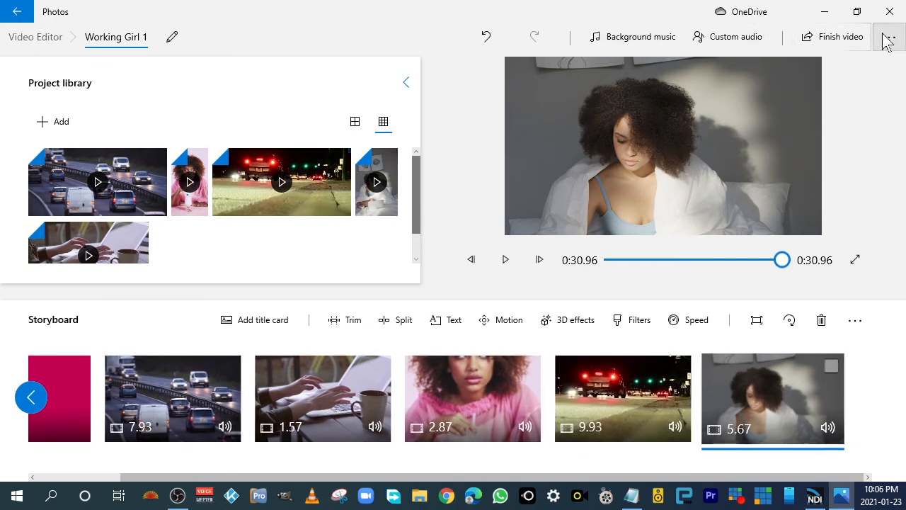
Step: Preview the Amplified and Arcade Party tracks, and apply Arcade Party as the video's background music
{"action": "left_click", "coordinate": [642, 44]}
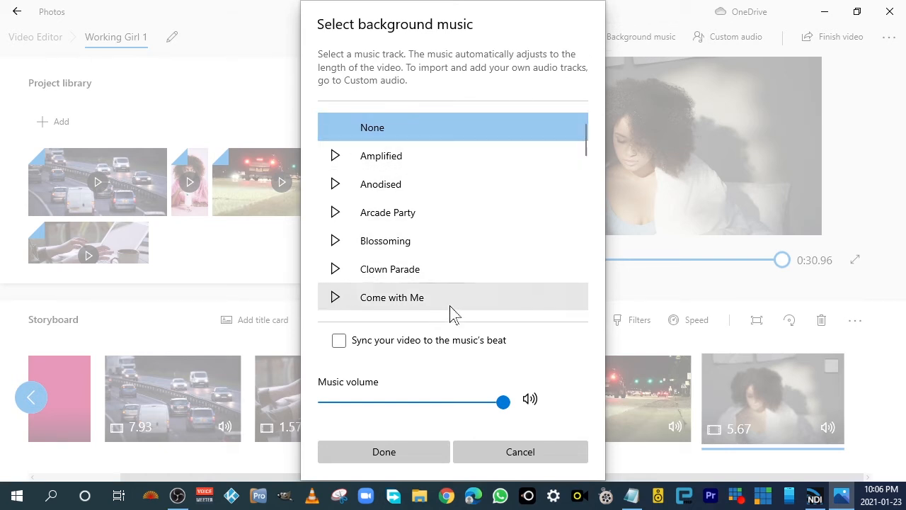
{"action": "left_click", "coordinate": [337, 160]}
{"action": "left_click", "coordinate": [336, 160]}
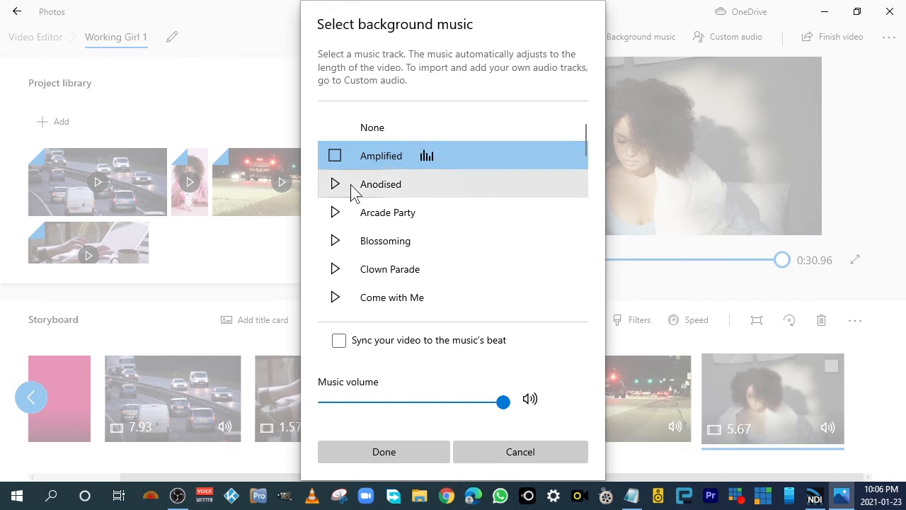
{"action": "left_click", "coordinate": [336, 159]}
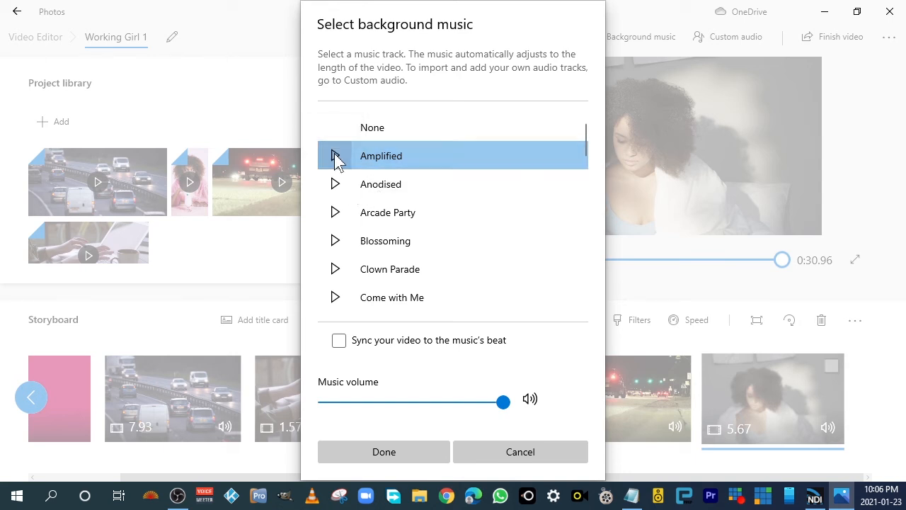
{"action": "left_click", "coordinate": [336, 215]}
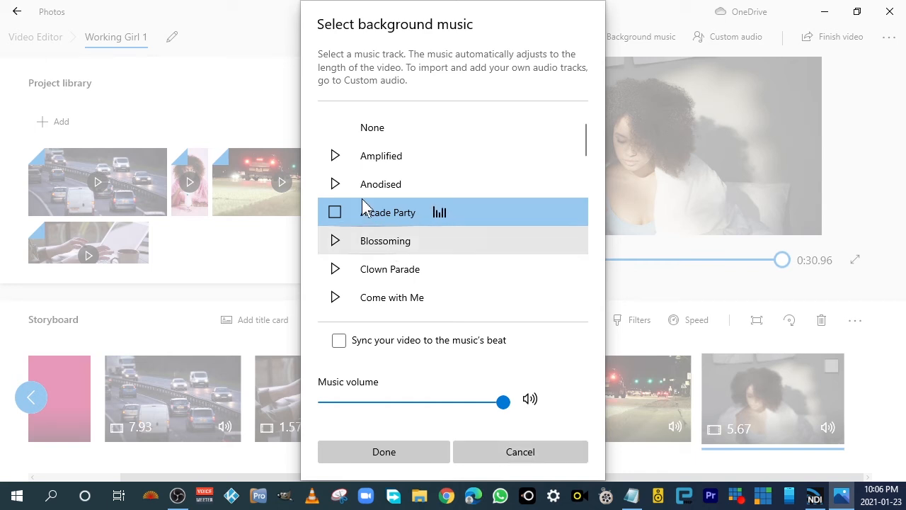
{"action": "left_click", "coordinate": [336, 213]}
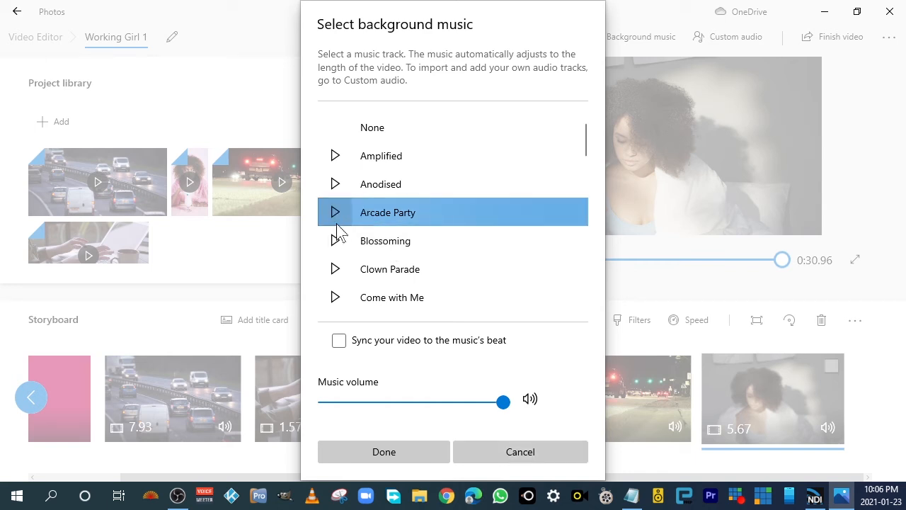
{"action": "left_click", "coordinate": [388, 457]}
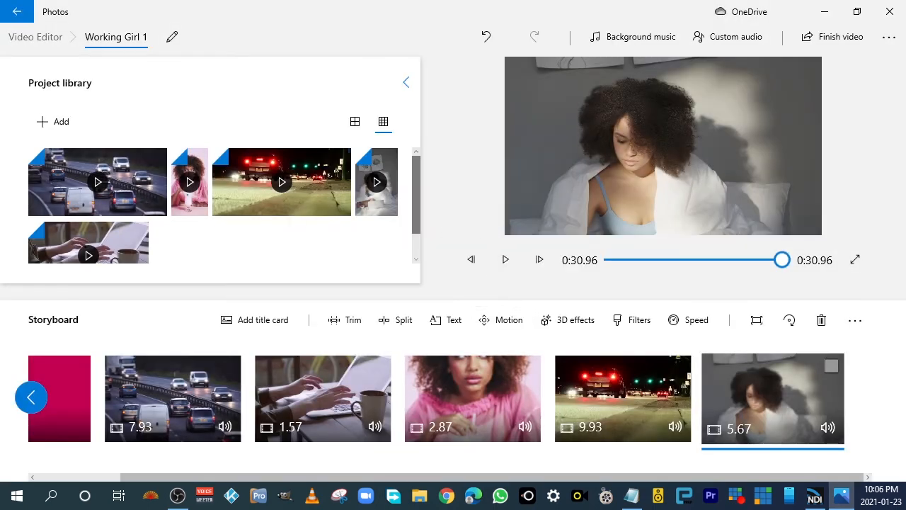
Step: View the options for adding custom audio files, and leave without adding any file
{"action": "left_click", "coordinate": [736, 44]}
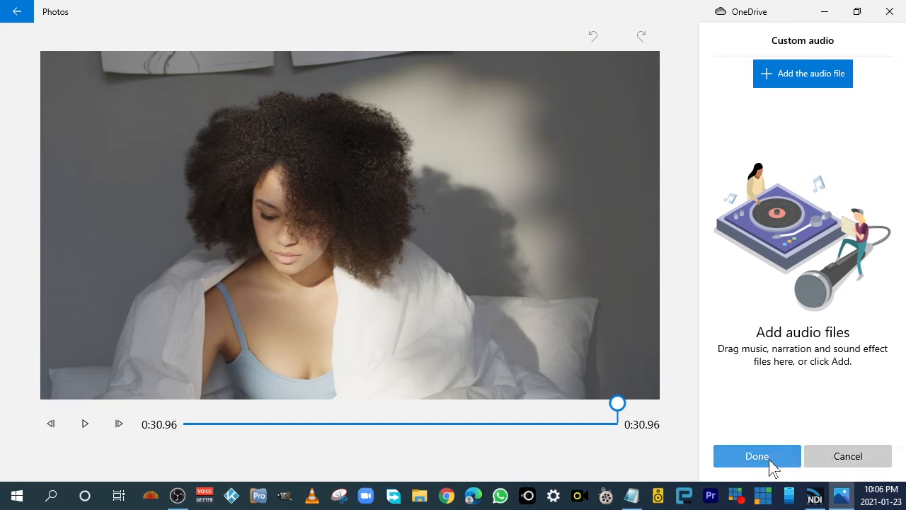
{"action": "left_click", "coordinate": [846, 457]}
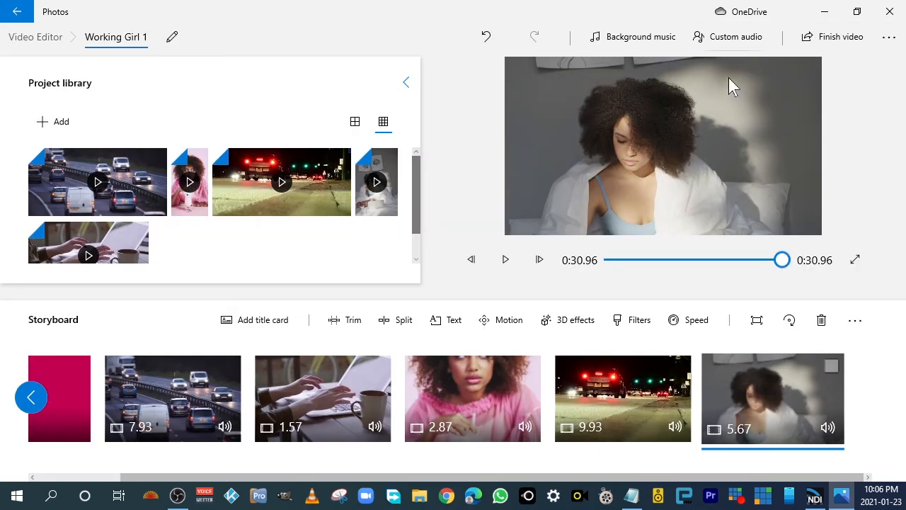
Step: Export the finished video in Medium 720p quality as "Working Girl 1" to the WINDOWS MOVIE-MAKER folder
{"action": "left_click", "coordinate": [847, 40]}
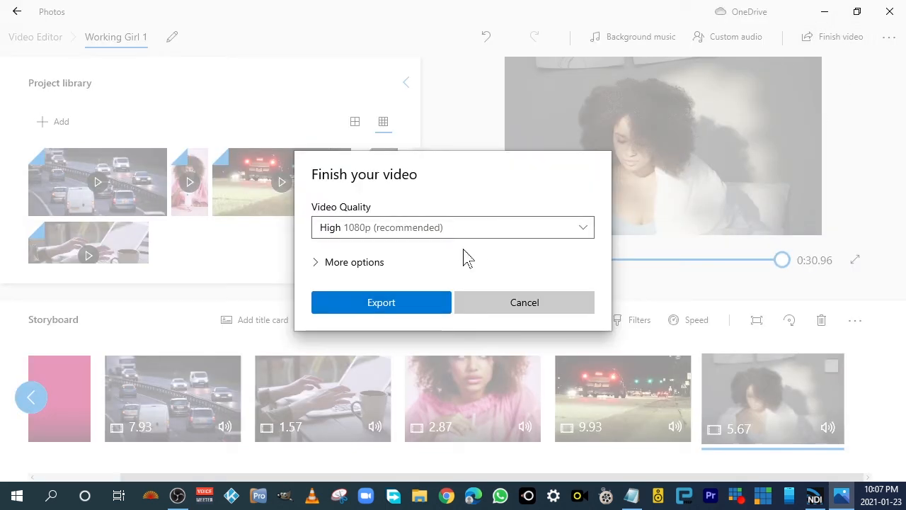
{"action": "left_click", "coordinate": [585, 230]}
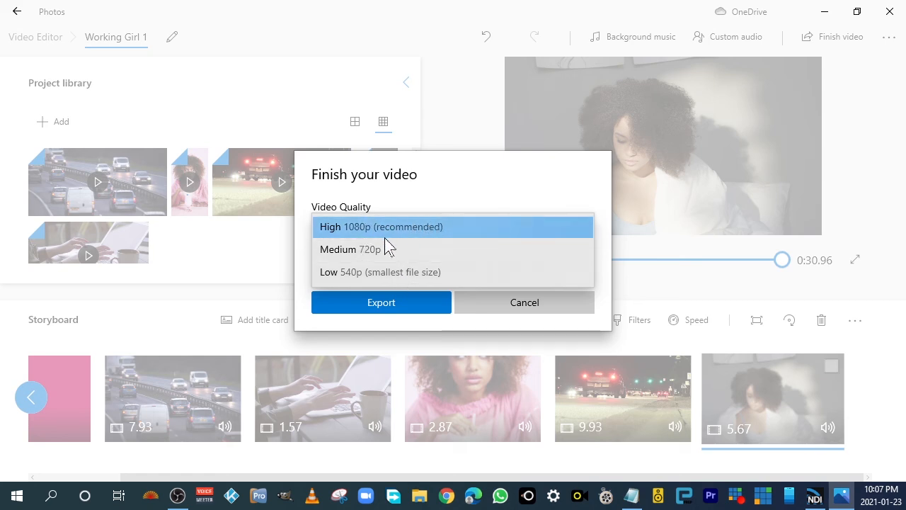
{"action": "left_click", "coordinate": [338, 257]}
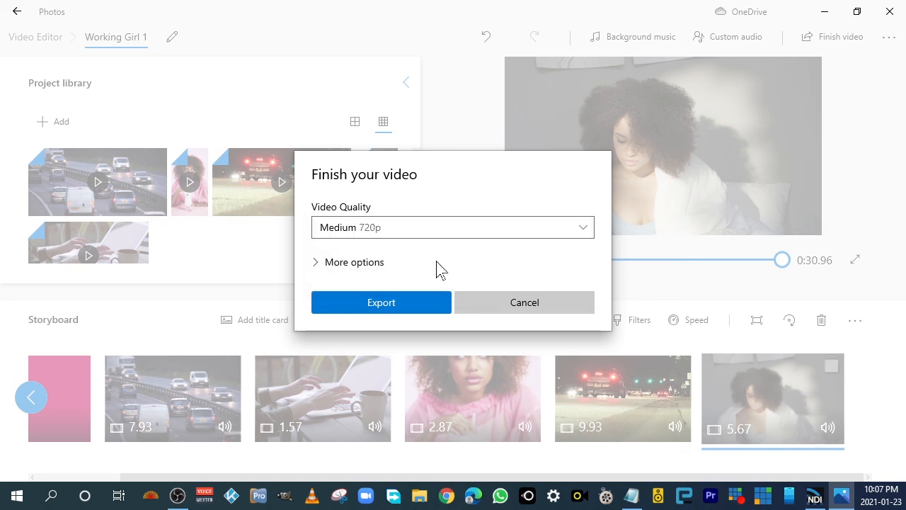
{"action": "left_click", "coordinate": [381, 304]}
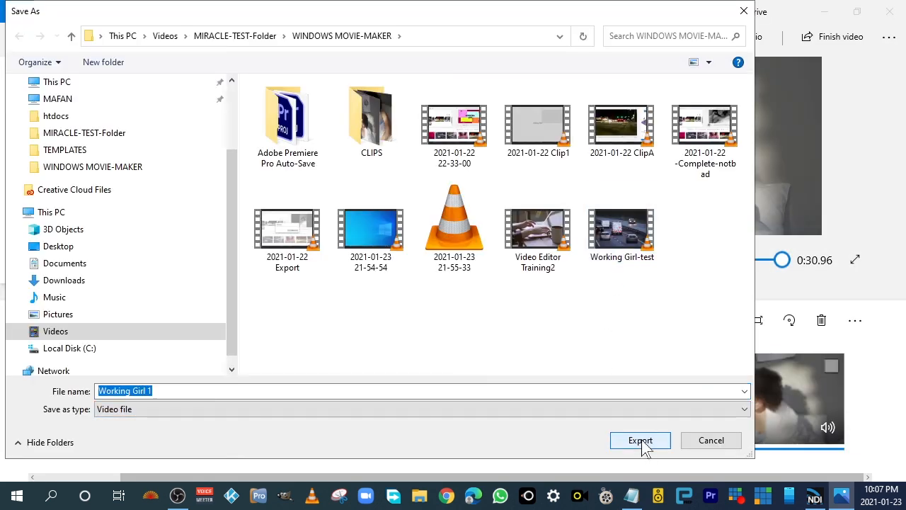
{"action": "left_click", "coordinate": [640, 440]}
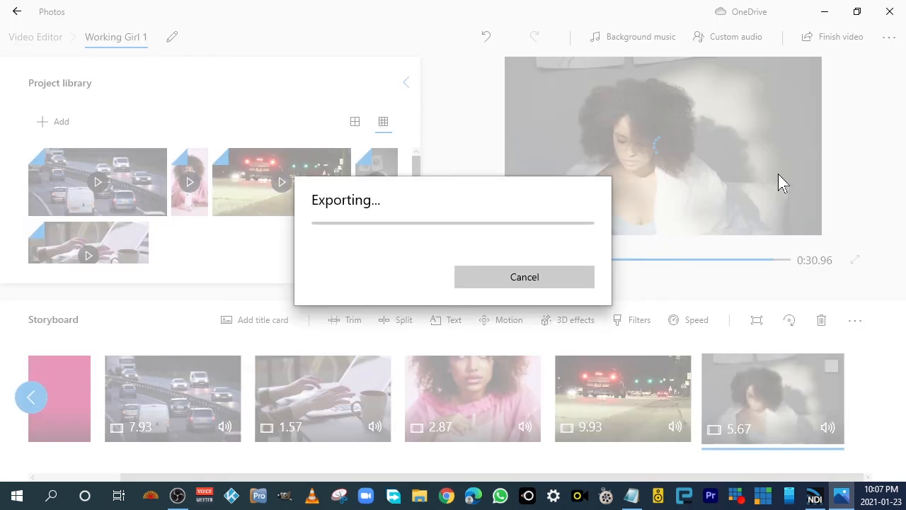